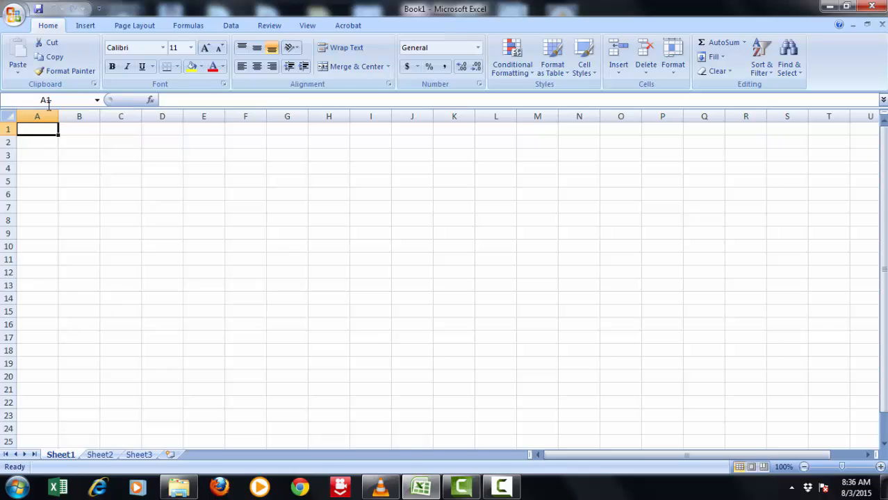
left_click(57, 100)
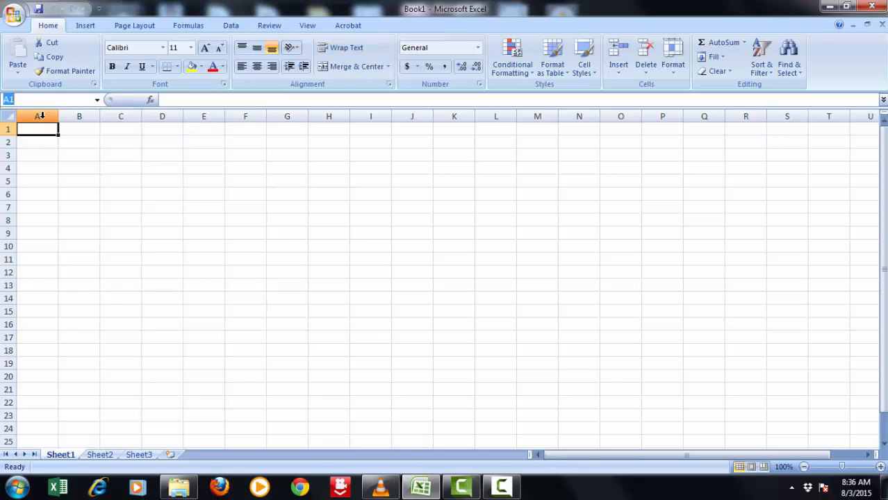
left_click(41, 117)
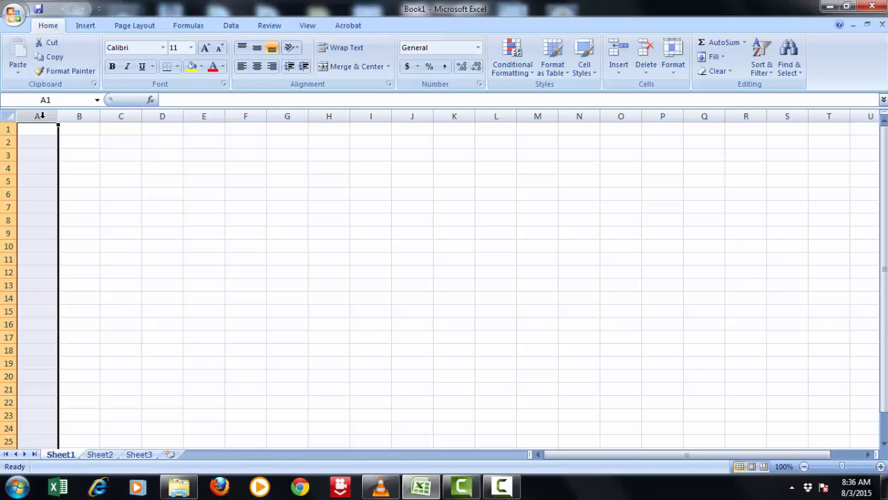
left_click(5, 129)
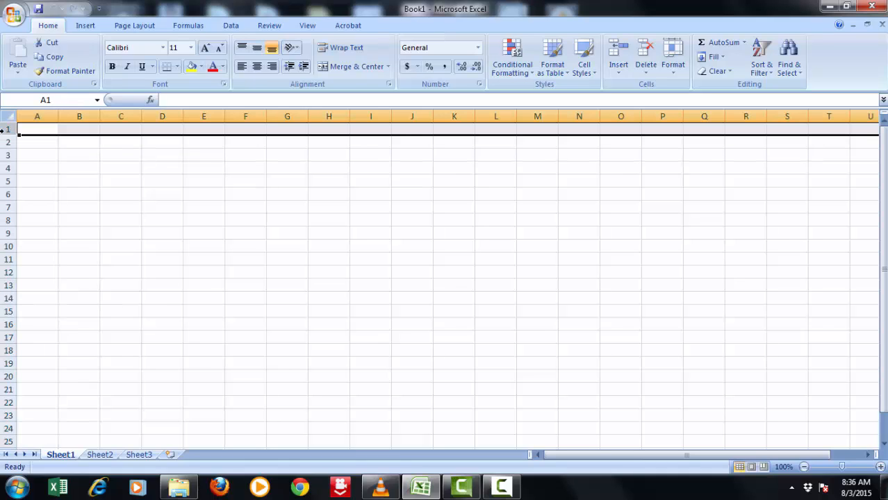
Enter the title SALES DATA OF THE ORGANISATION in cell C4, dismissing the Windows color scheme prompt without changing the scheme.
left_click(136, 167)
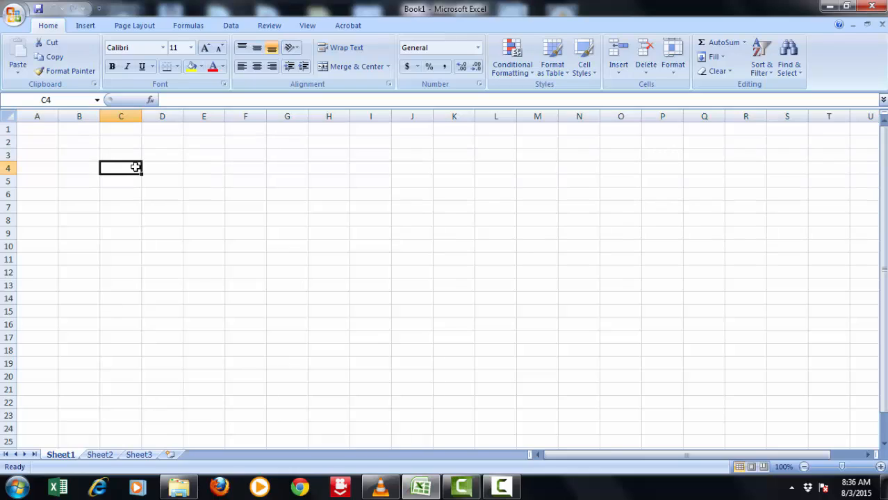
key("Right")
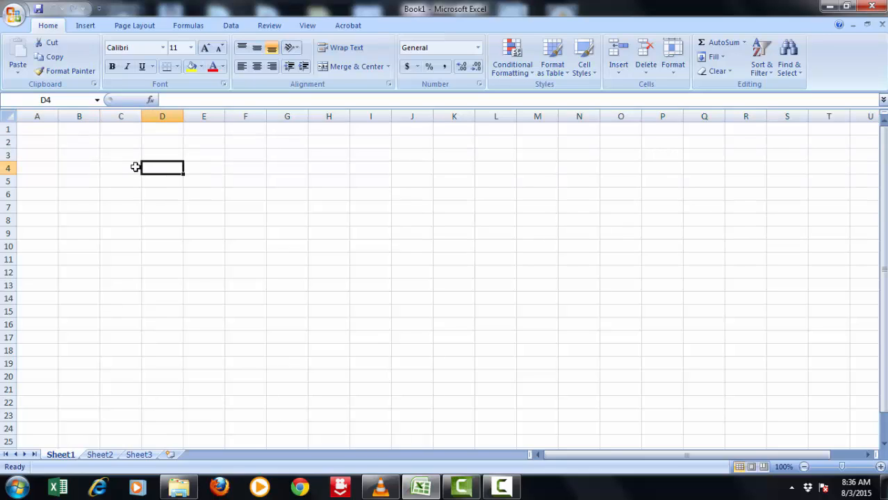
key("Left")
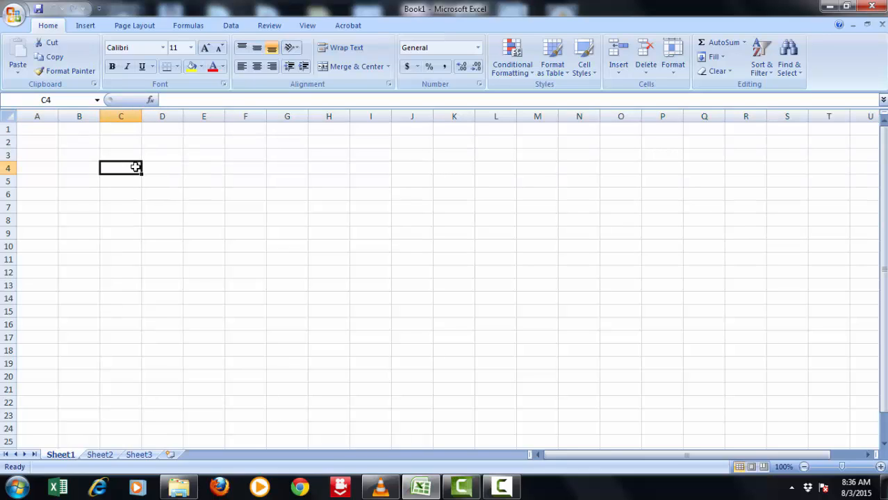
type("sdf")
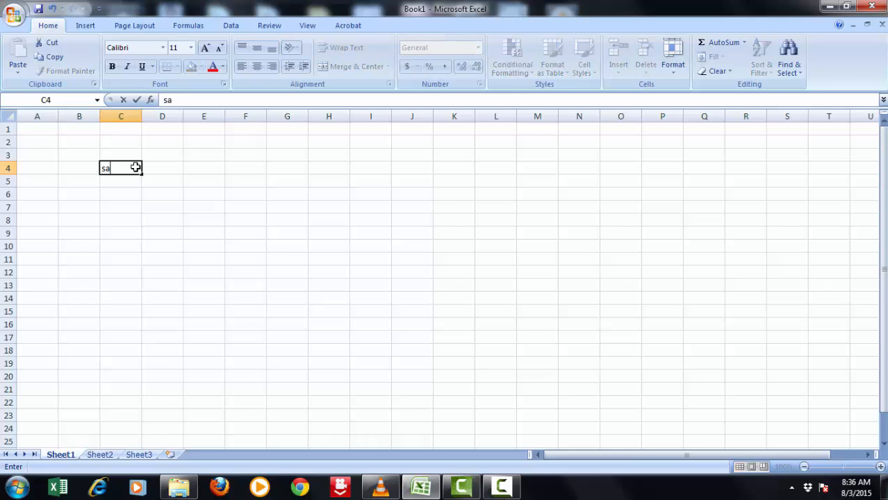
key("BackSpace")
key("BackSpace")
key("BackSpace")
type("SL")
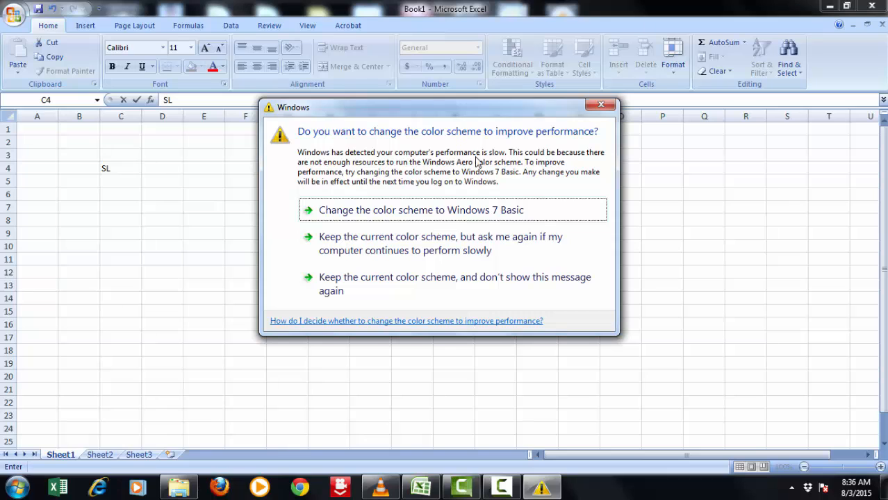
left_click(601, 106)
key("BackSpace")
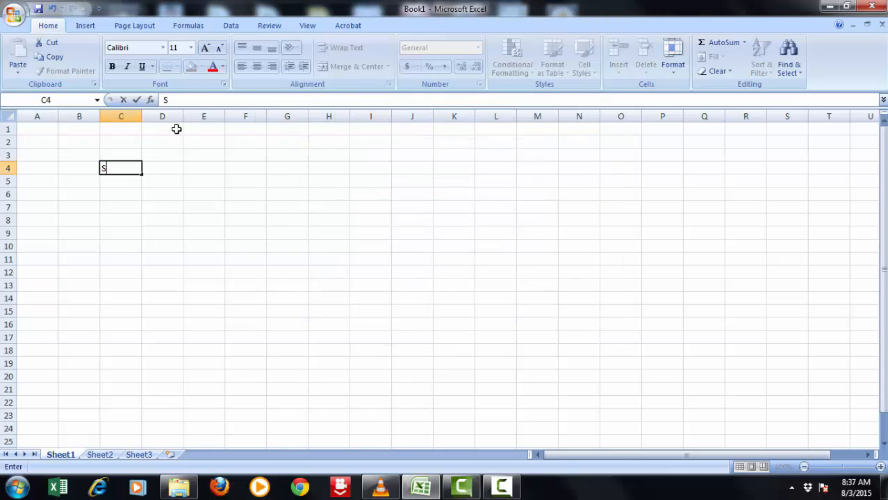
type("ALES DATE")
key("BackSpace")
type("A ")
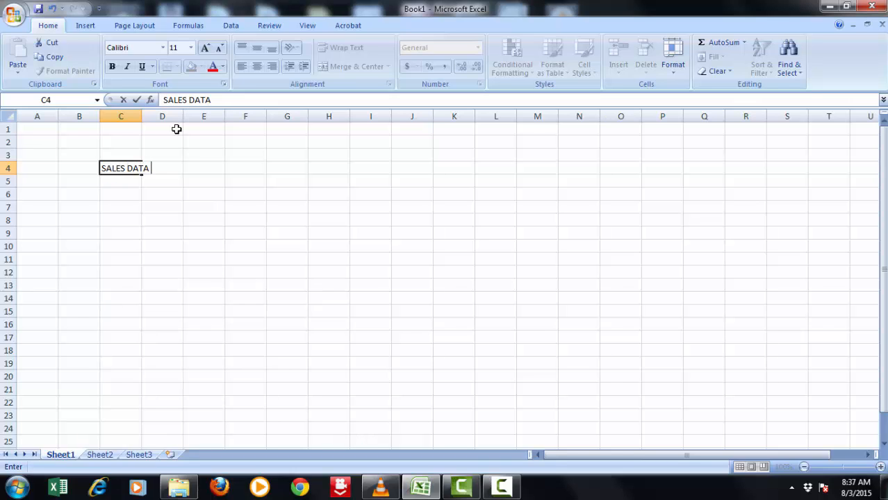
type("OF THE ORGANISATIOIN")
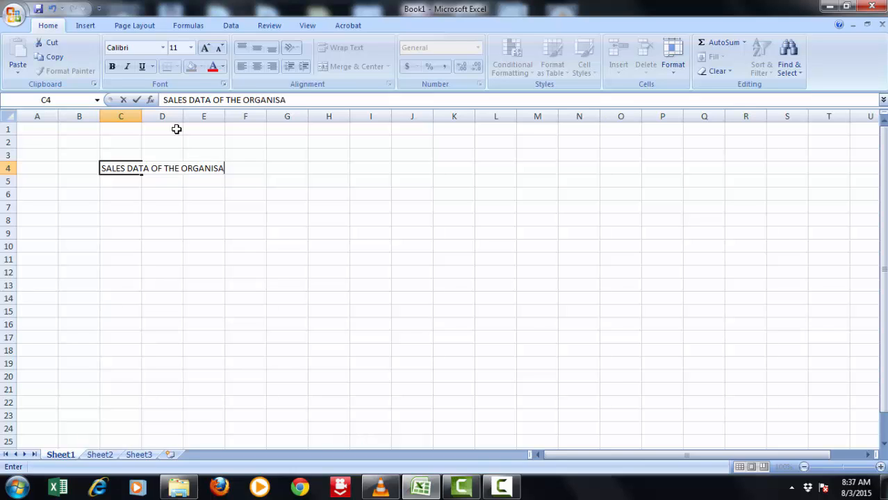
key("BackSpace")
key("BackSpace")
type("N")
key("Return")
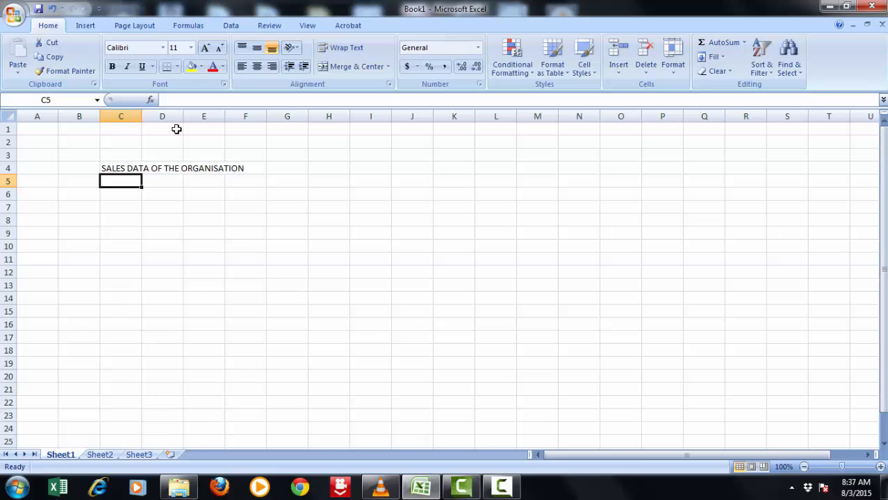
Enter the column heading MONTH in cell C6, leaving one blank row below the title.
key("Return")
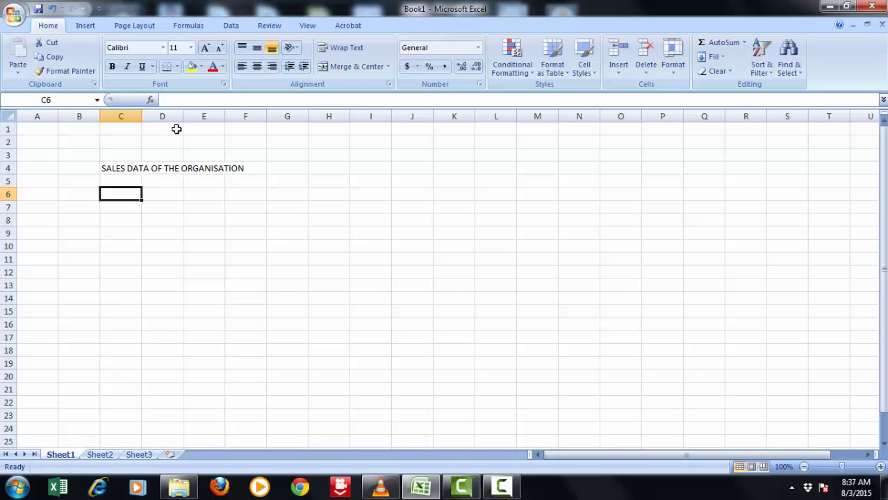
type("MNTH")
key("BackSpace")
key("BackSpace")
key("BackSpace")
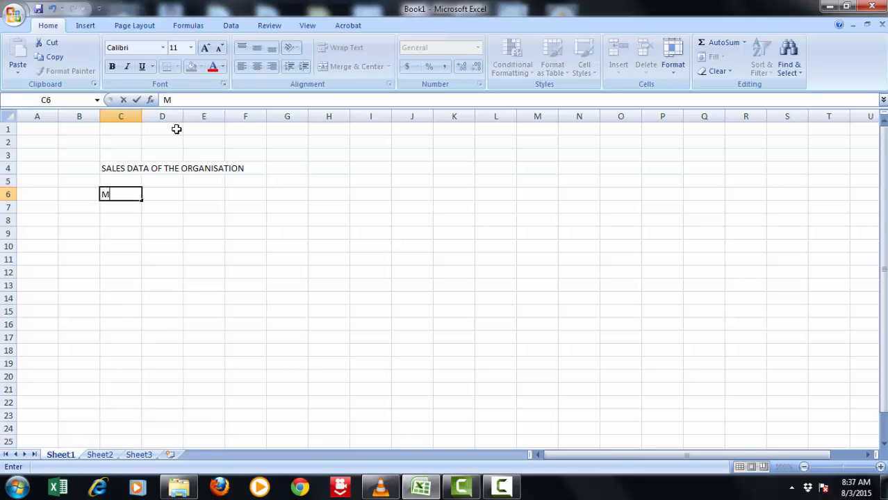
type("ONTH")
key("Tab")
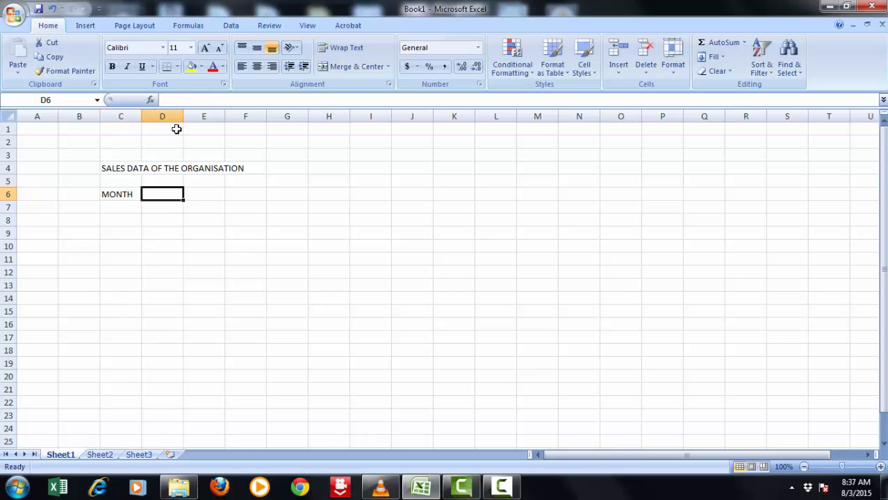
Enter the column heading AMOUNT in cell D6, beside the MONTH heading.
type("AMUN")
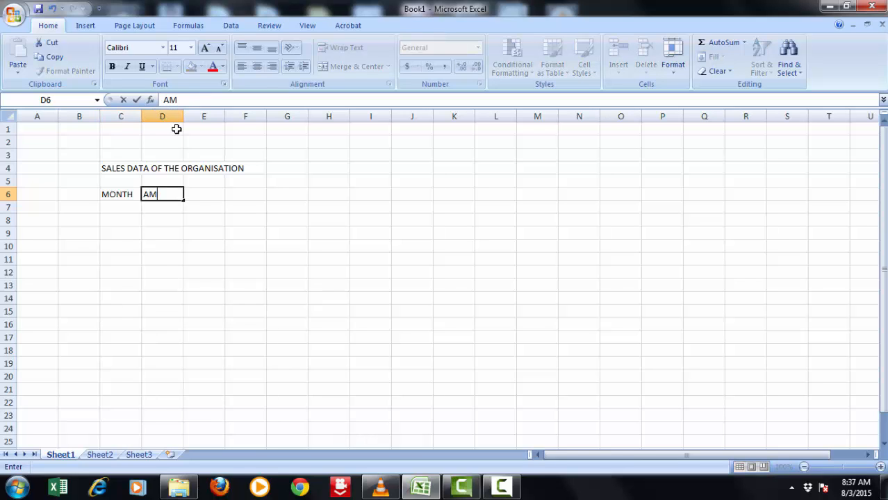
key("BackSpace")
key("BackSpace")
type("AOUNT")
key("BackSpace")
key("BackSpace")
key("BackSpace")
key("BackSpace")
key("BackSpace")
type("OUNT")
key("Return")
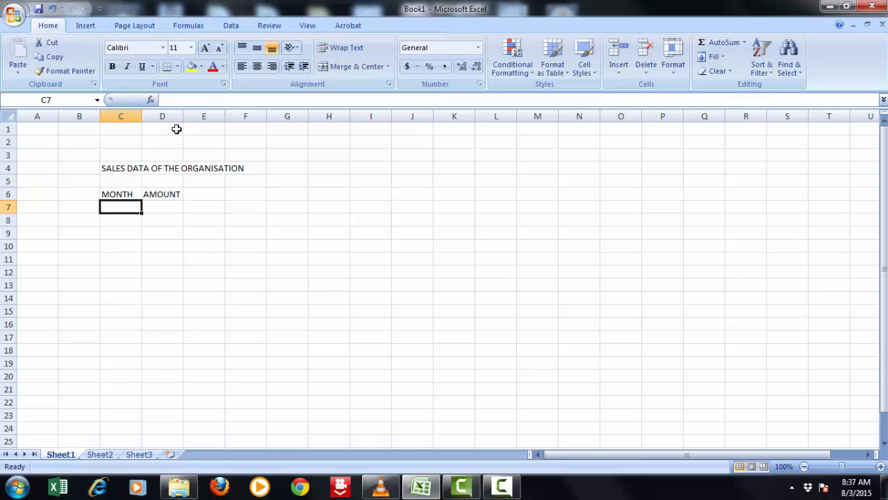
Enter APRIL and MAY under MONTH, and fill the series down to MARCH in cells C7 to C18.
type("APRIL")
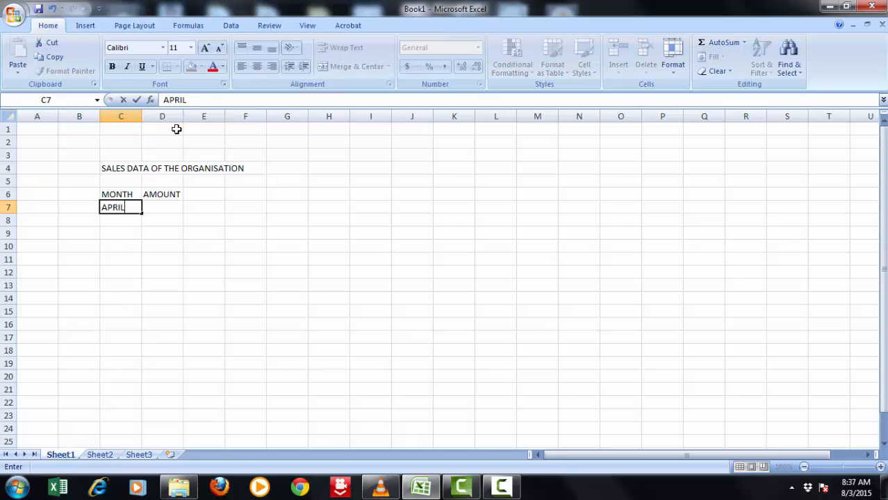
key("Return")
type("MAY")
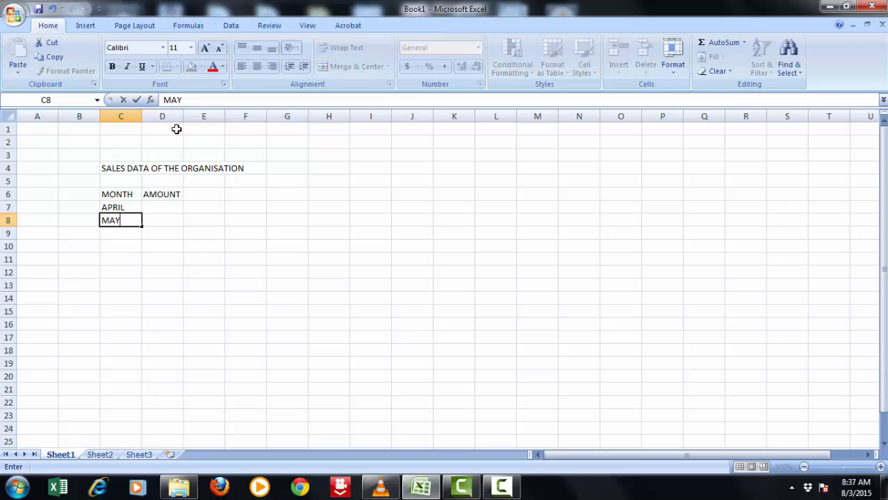
key("Return")
left_click_drag(119, 206, 140, 355)
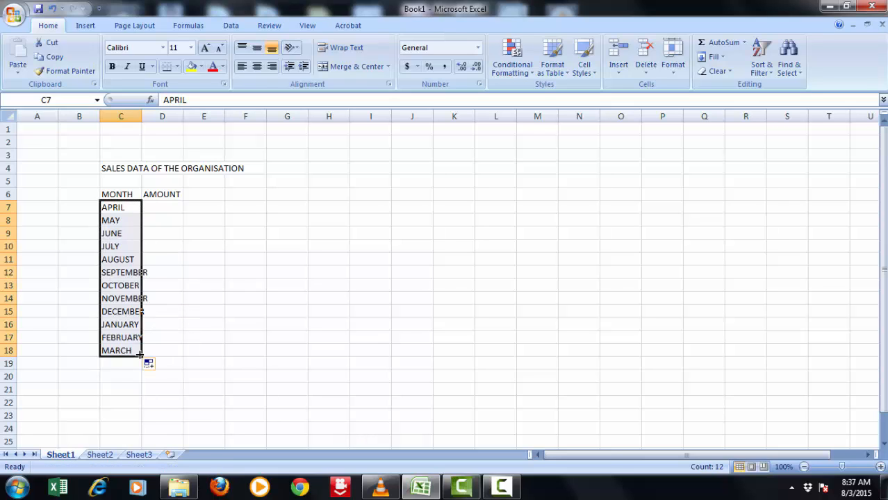
Autofit column C to its contents and widen column D to roughly twice its width.
double_click(142, 116)
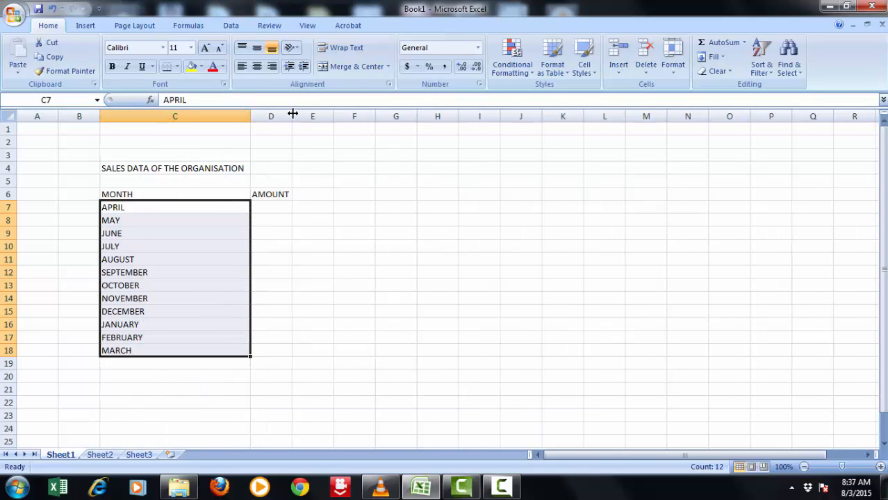
left_click_drag(292, 113, 349, 114)
Enter the sales amounts 850000 for April, 950000 for May and 1000000 for June in column D.
left_click(275, 205)
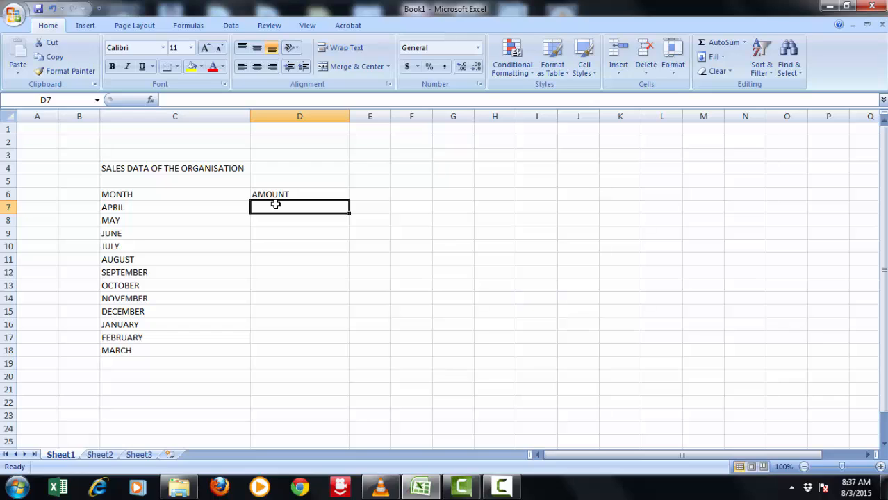
type("85")
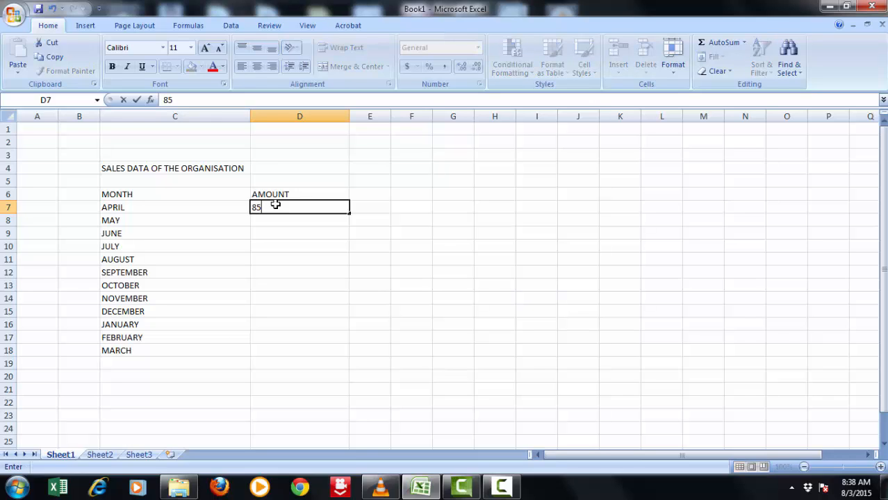
type("0000")
key("Return")
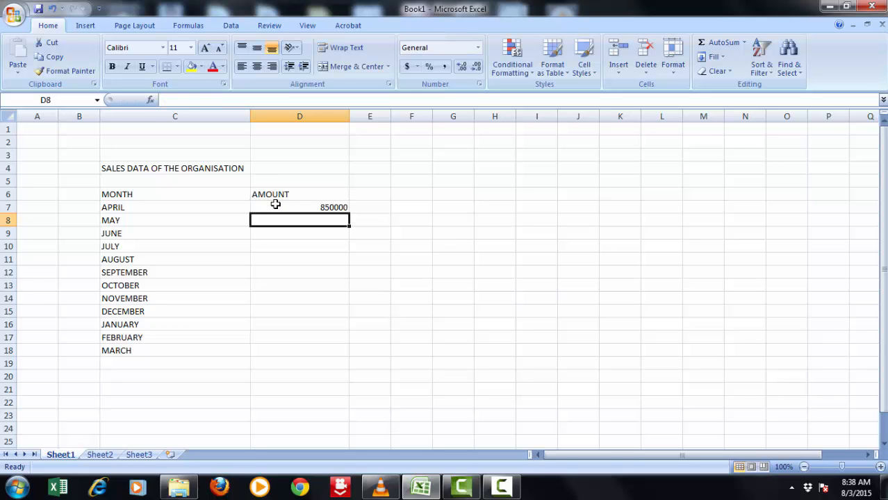
left_click(275, 205)
key("Return")
type("950000")
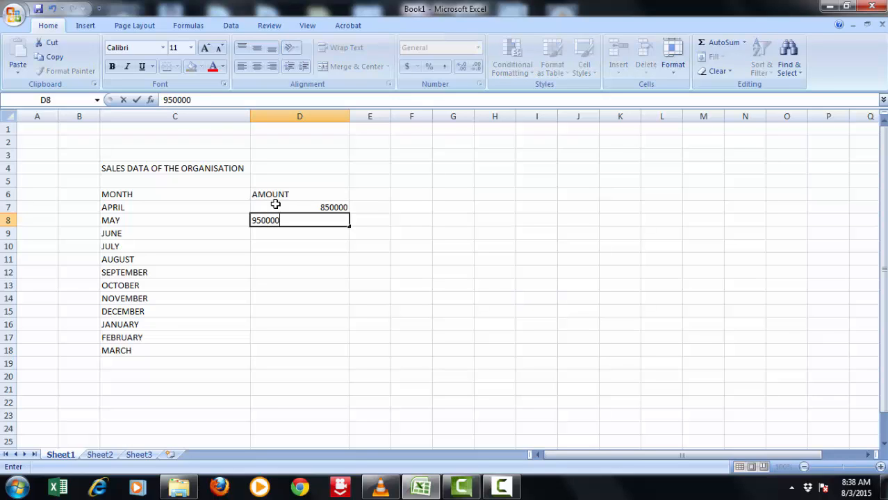
key("Return")
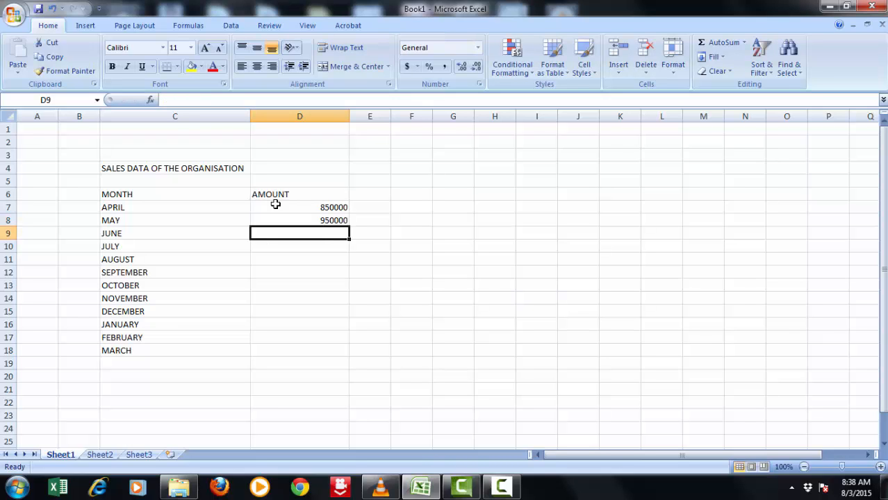
type("1")
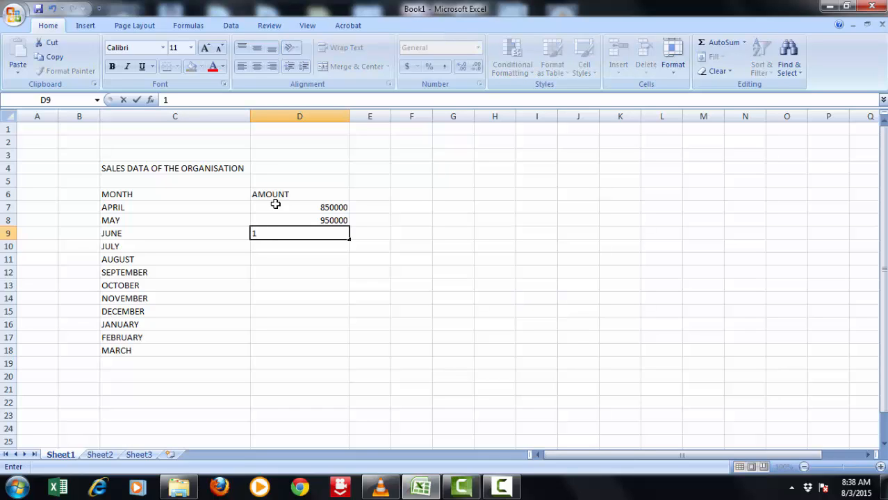
type("000000")
key("Return")
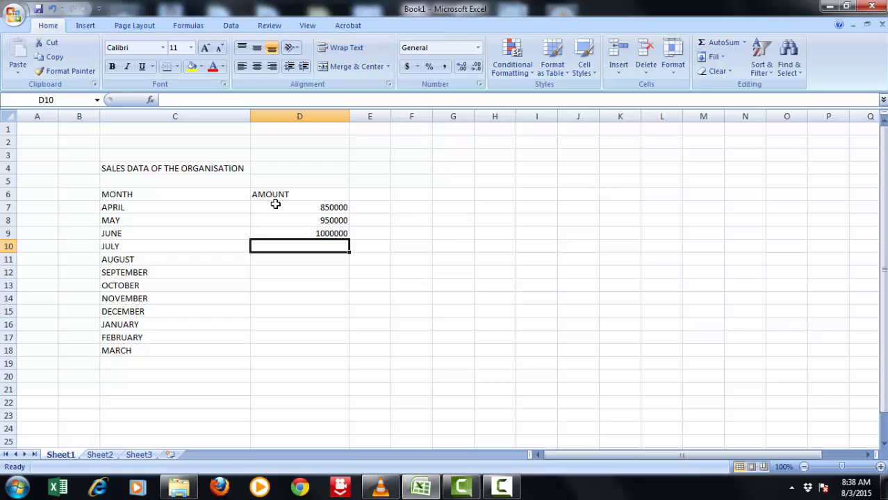
Enter the sales amounts 900000 for July, 750000 for August and 800000 for September.
type("900000")
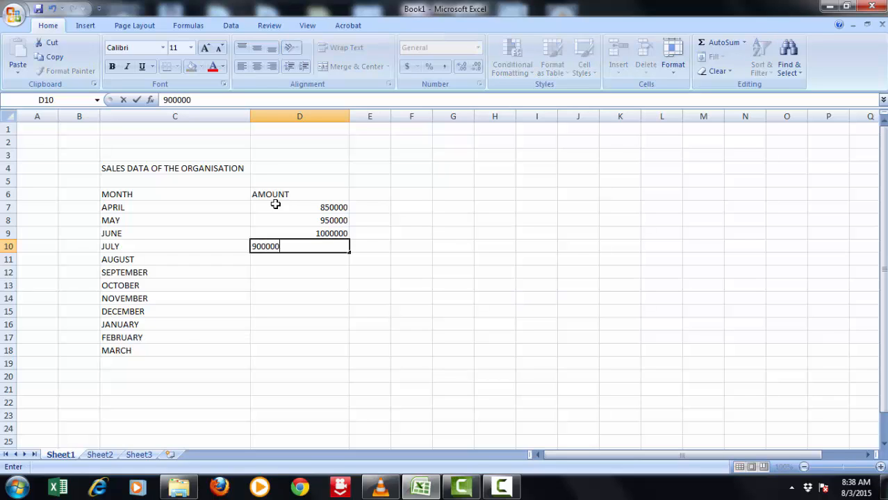
key("Return")
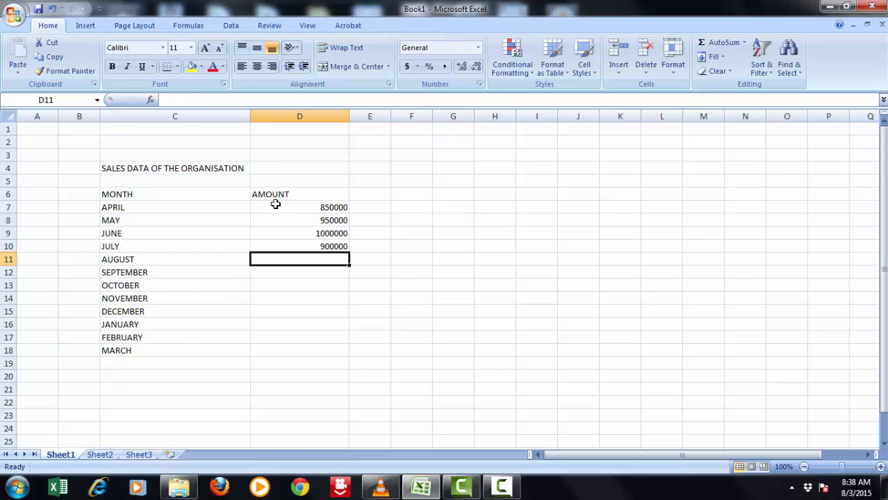
type("750000")
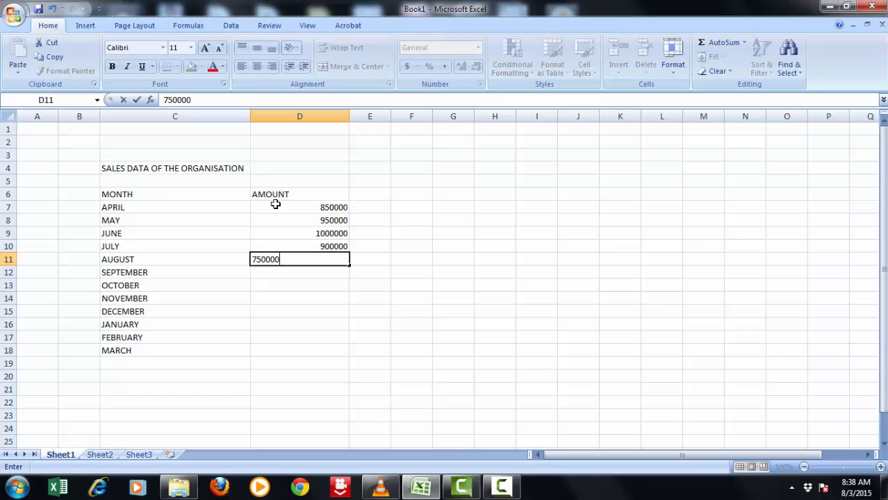
key("Return")
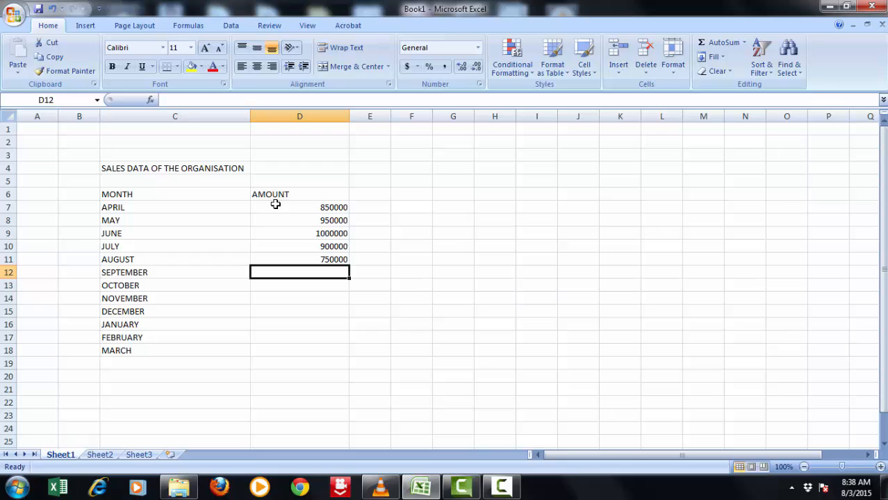
type("800000")
key("Return")
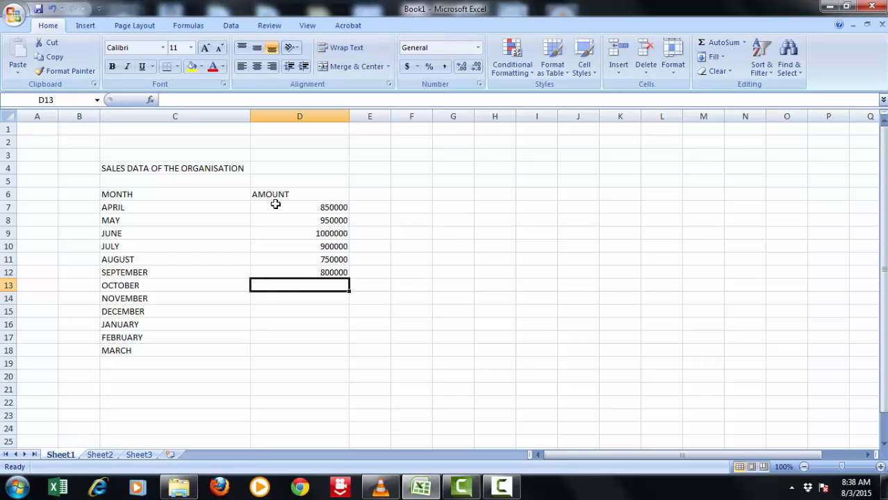
Enter the sales amounts 850000 for October and 920000 for November.
type("850000")
key("Return")
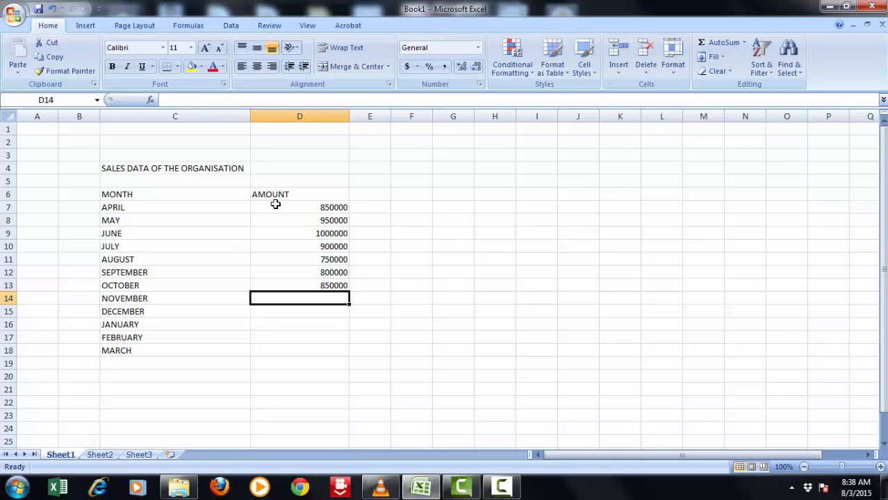
type("920000")
key("Return")
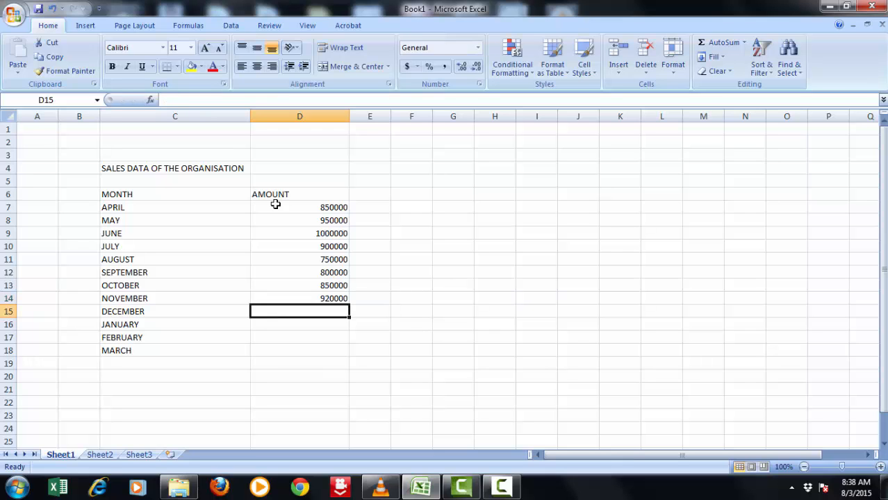
Keep the current Windows color scheme without further prompts and enter 780000 as the December sales amount in D15.
type("78000")
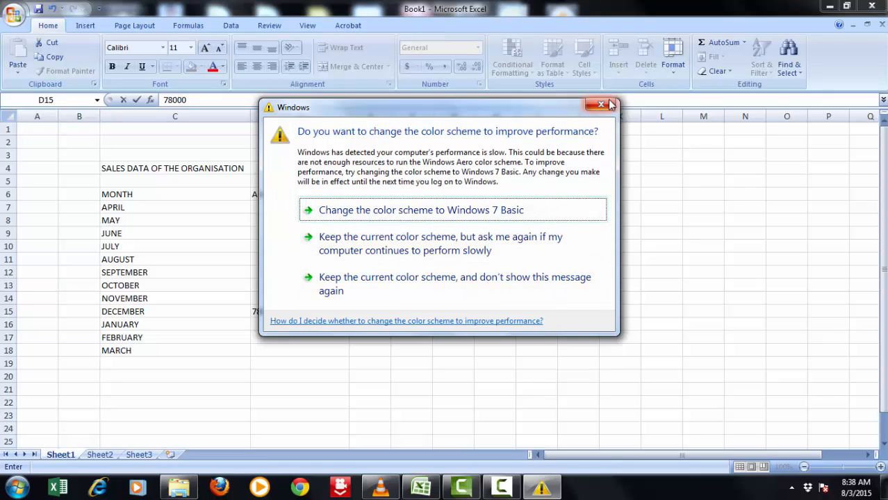
left_click(509, 291)
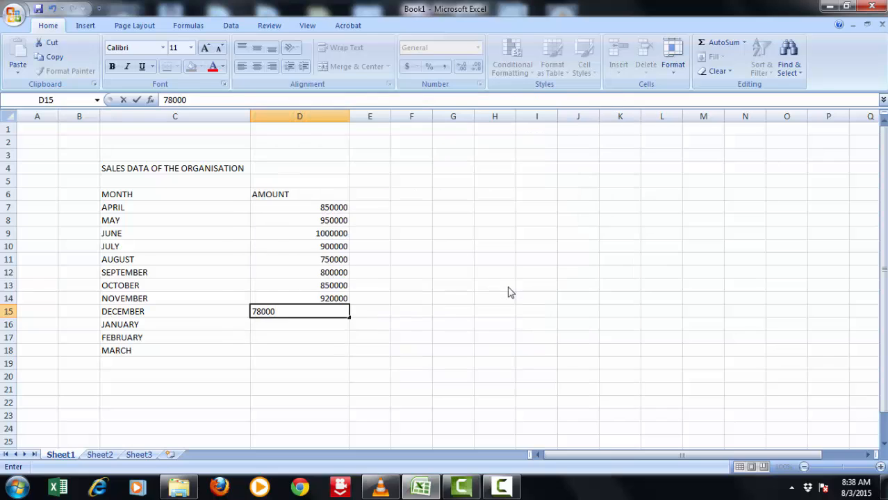
key("Return")
key("Up")
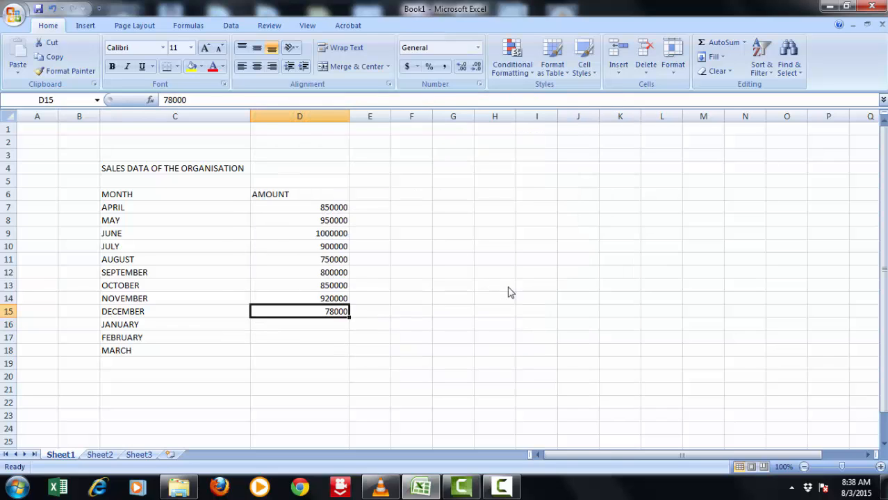
type("780000")
key("Return")
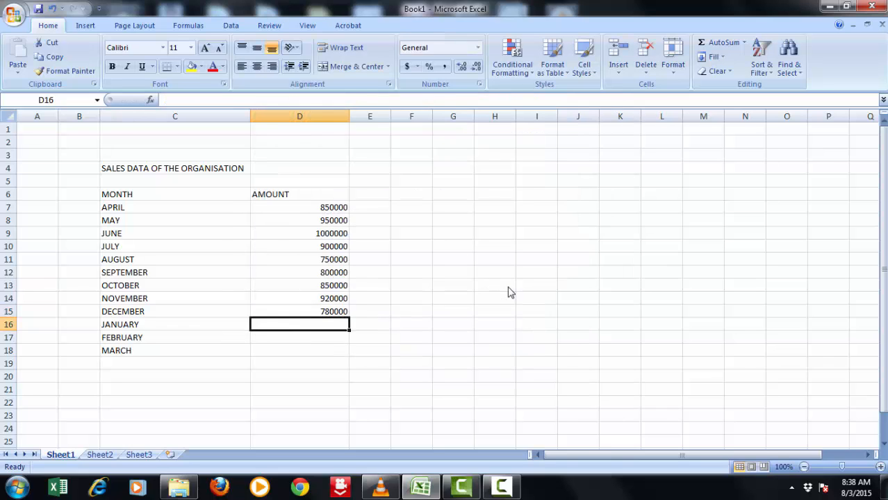
Enter the sales amounts 820000 for January and 930000 for February in column D.
type("820000")
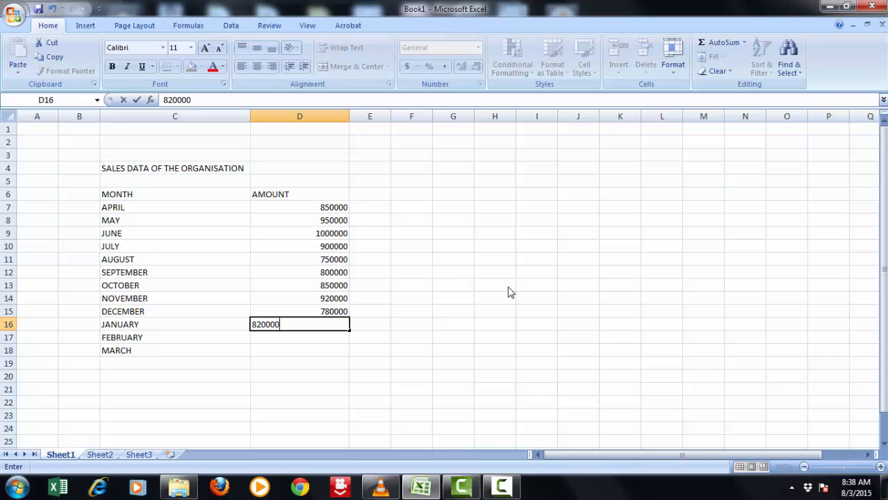
key("Return")
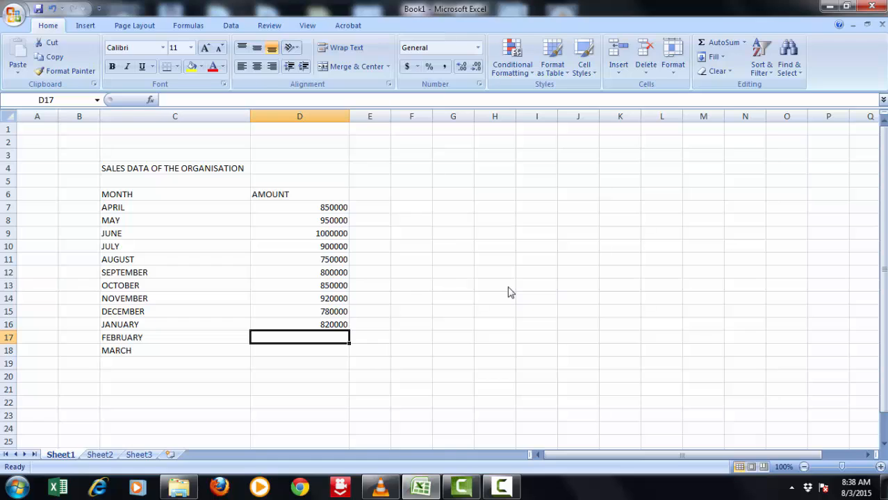
type("9")
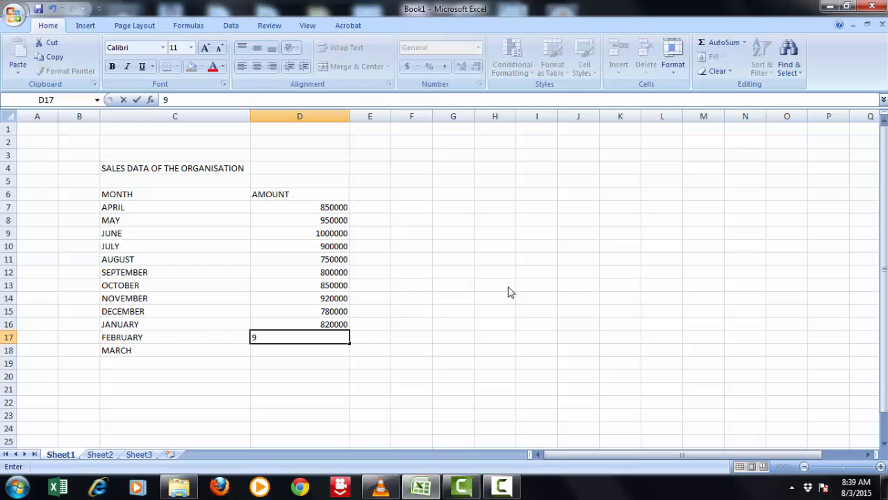
type("30000")
key("Return")
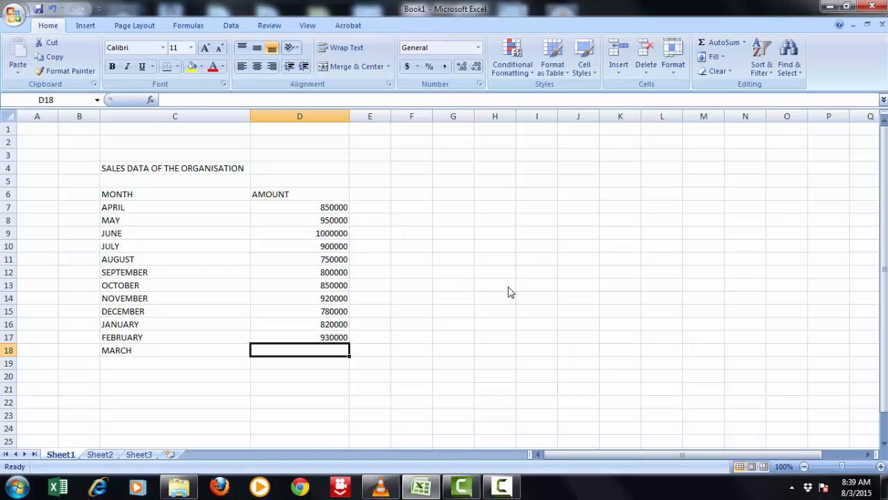
Enter 920000 as the March sales amount in D18.
type("9200000")
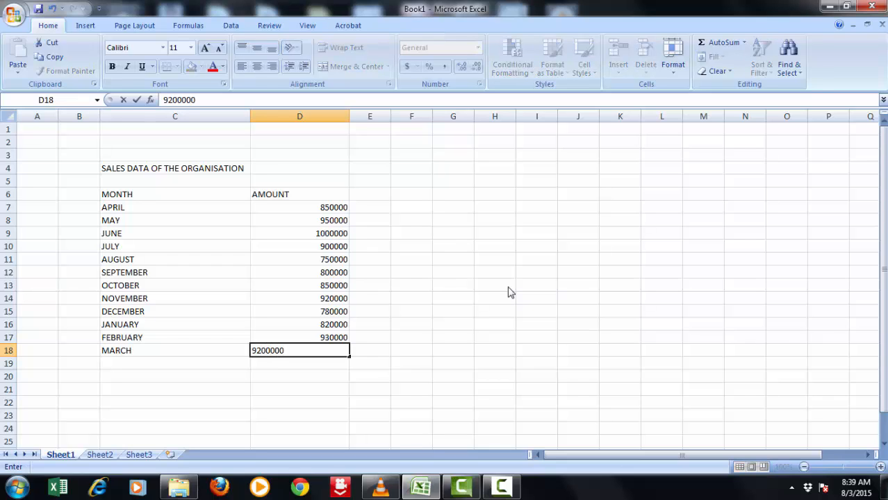
key("Return")
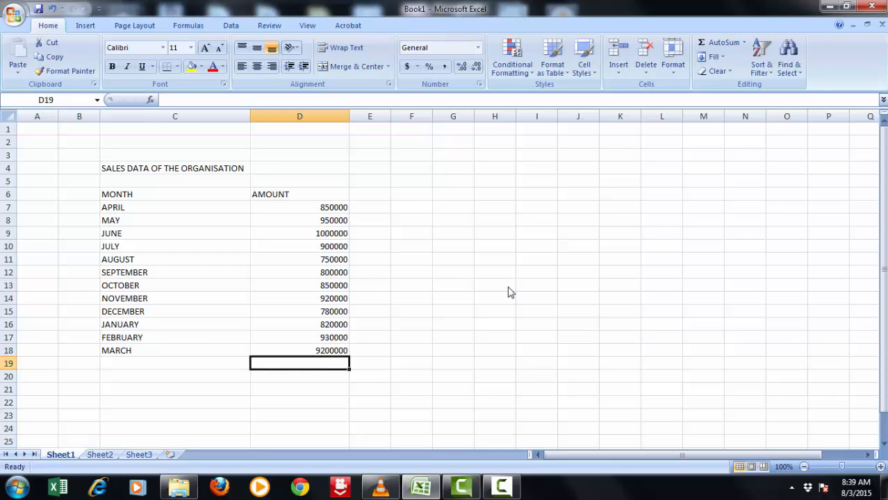
key("Up")
key("F2")
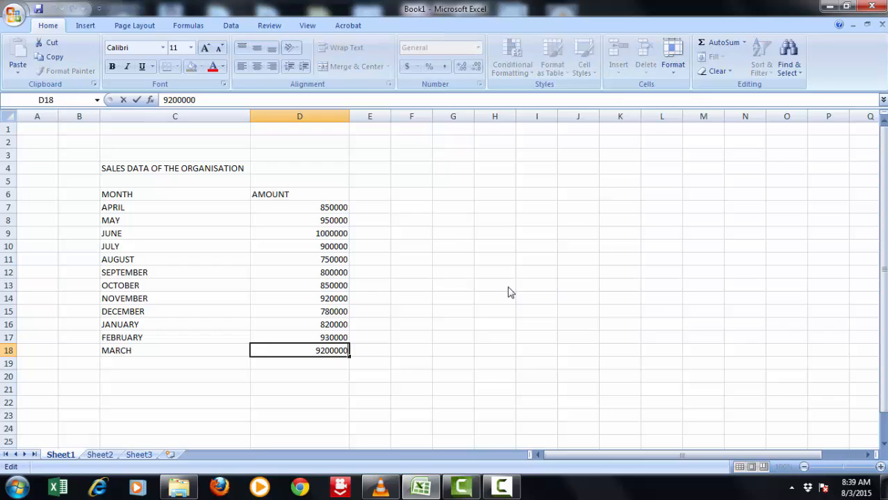
key("BackSpace")
key("Return")
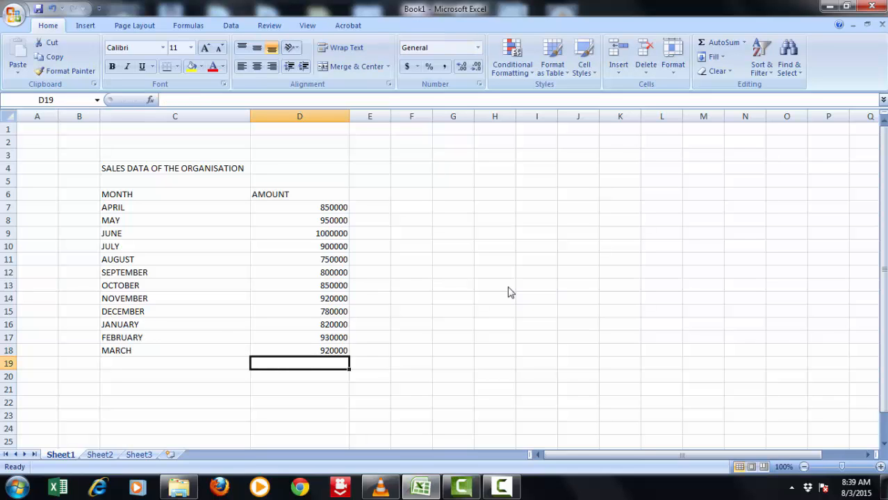
key("alt")
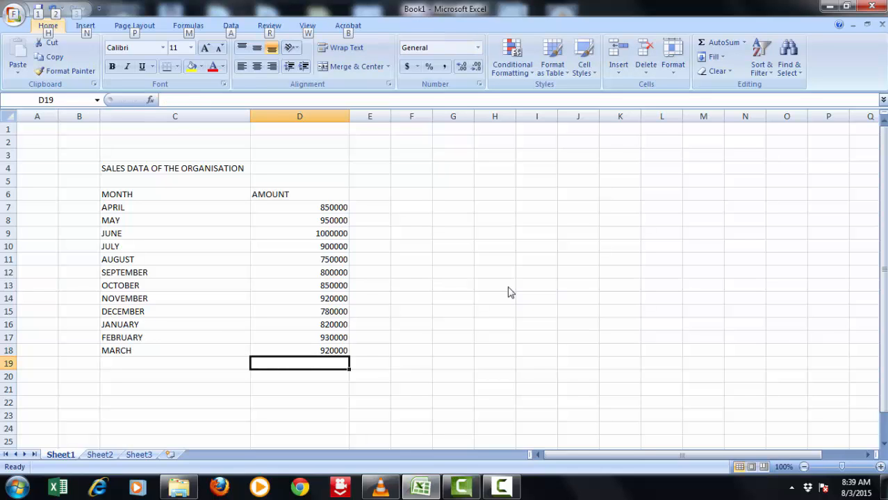
key("alt")
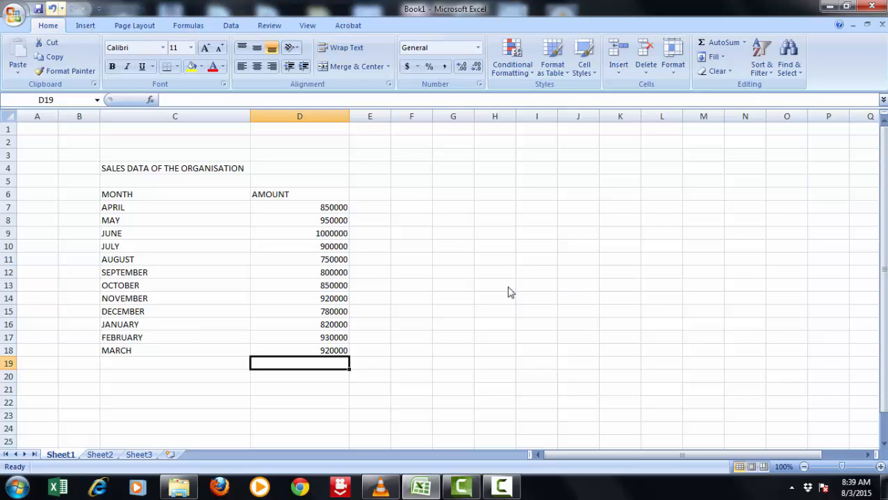
left_click(347, 242)
key("Up")
key("Up")
key("Up")
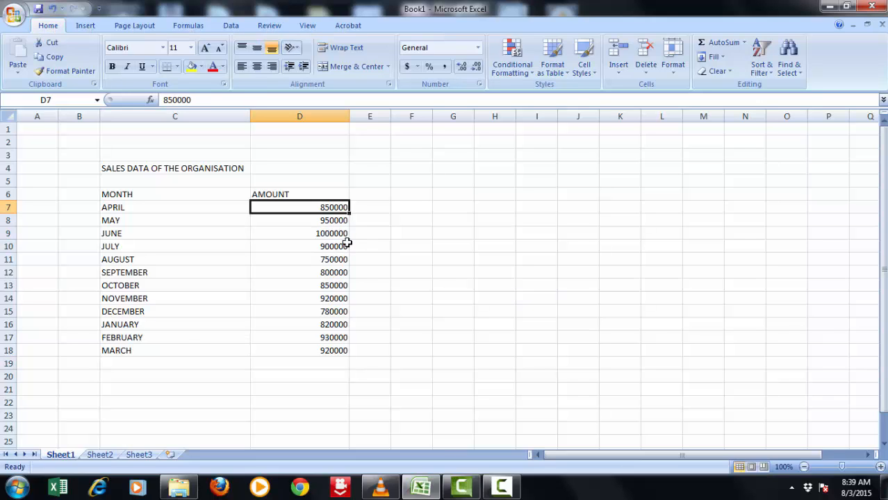
key("Left")
key("Up")
key("Right")
key("Right")
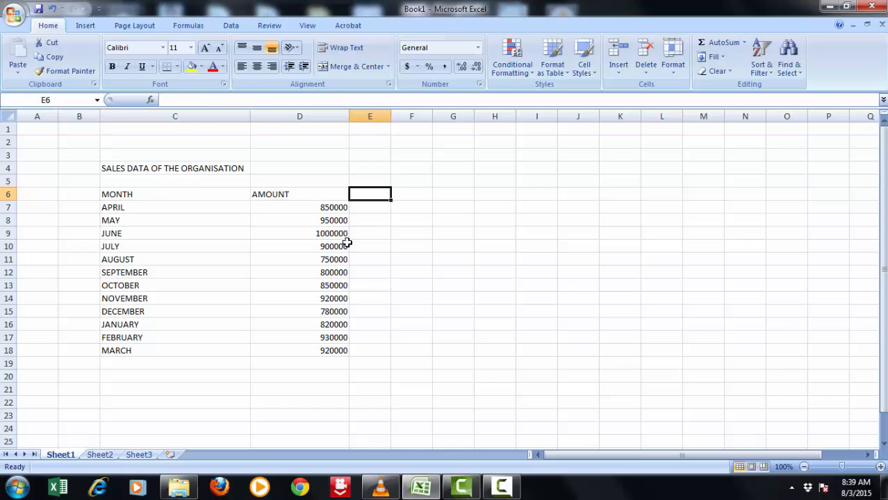
key("Left")
key("Left")
key("Right")
key("Right")
key("Down")
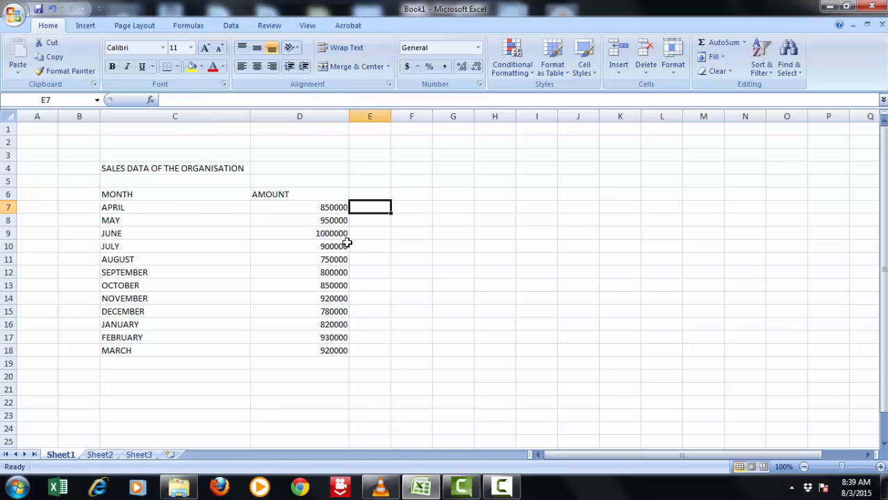
Enter the label TOTAL SALE OF THE YEAR in C21, below the month list.
key("Down")
key("Left")
key("Left")
key("Down")
key("Down")
key("Down")
key("Down")
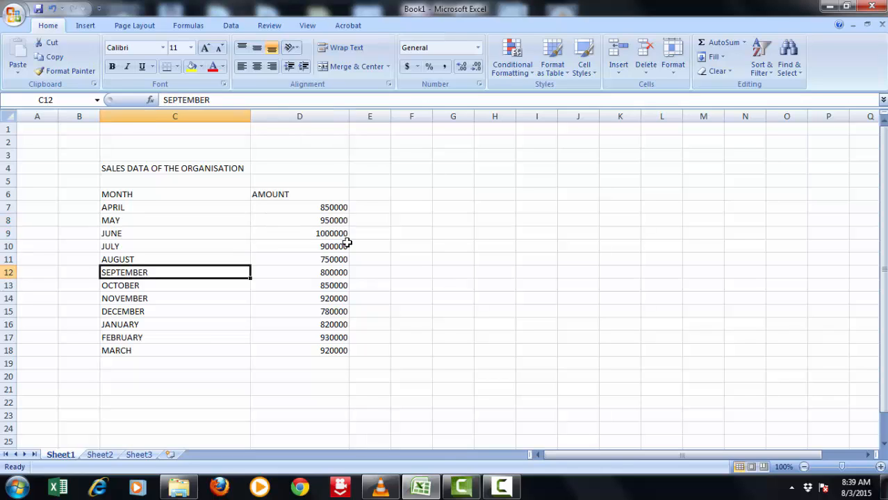
key("Down")
key("Down")
key("Down")
key("Down")
key("Down")
key("Down")
key("Down")
key("Down")
key("Down")
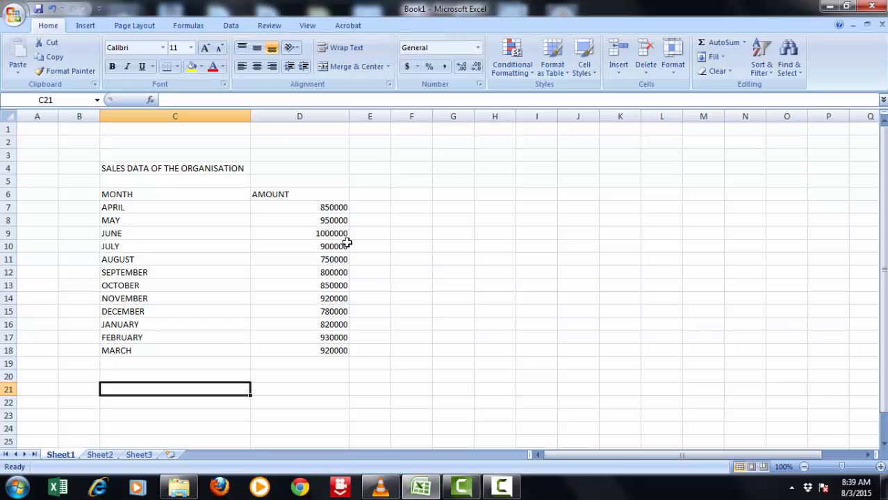
type("TOTAL")
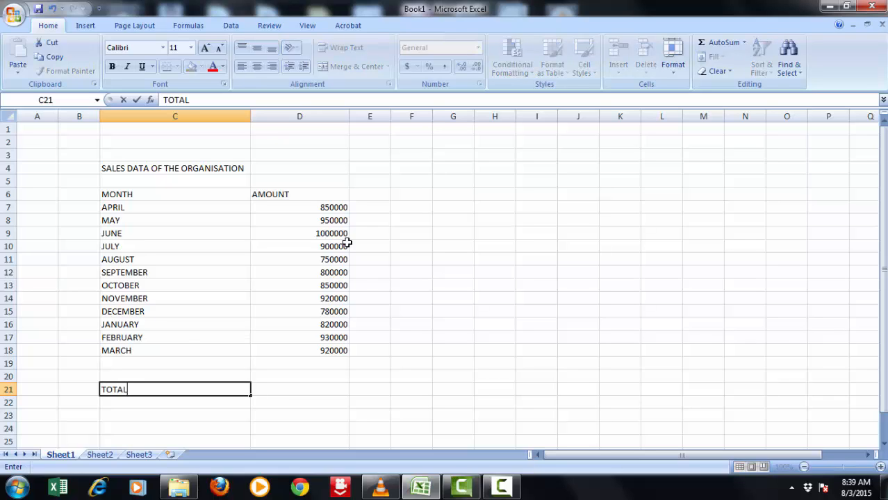
type(" SALE OF THE Y")
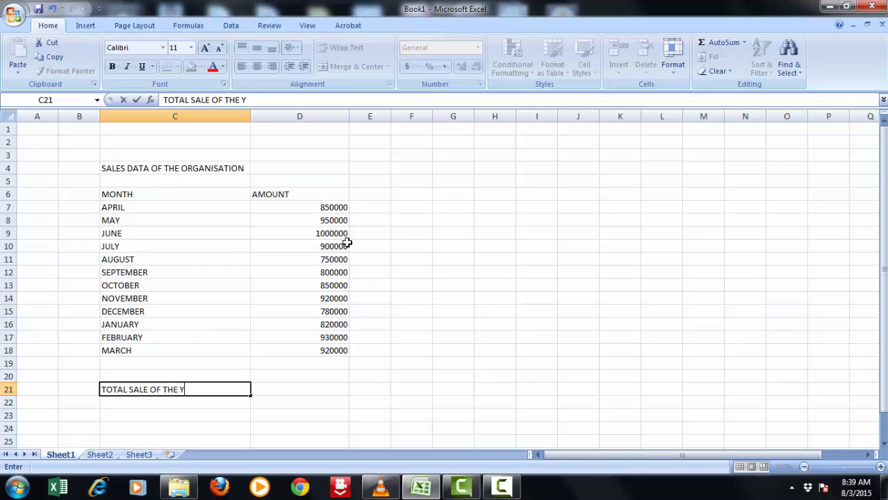
type("EAR")
key("Return")
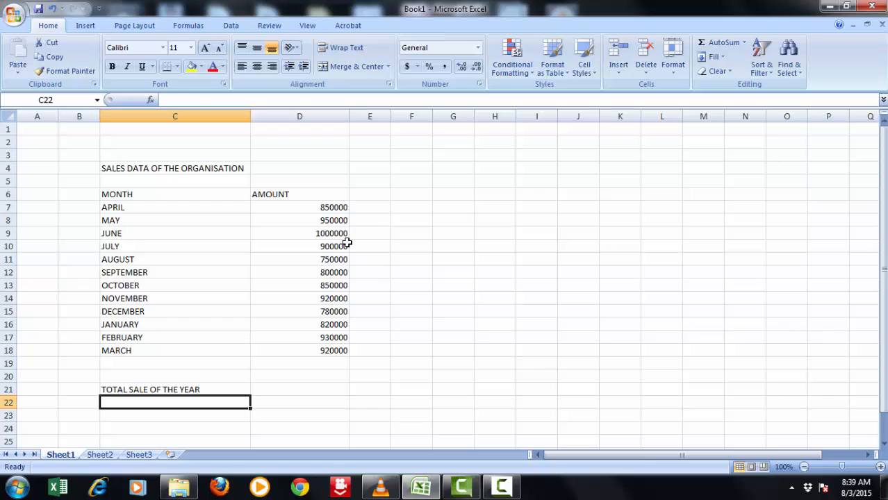
Enter the label AVERAGE SALES OF THE YEAR in C22, under the total sale label.
key("Up")
key("Down")
type("AVERAGE")
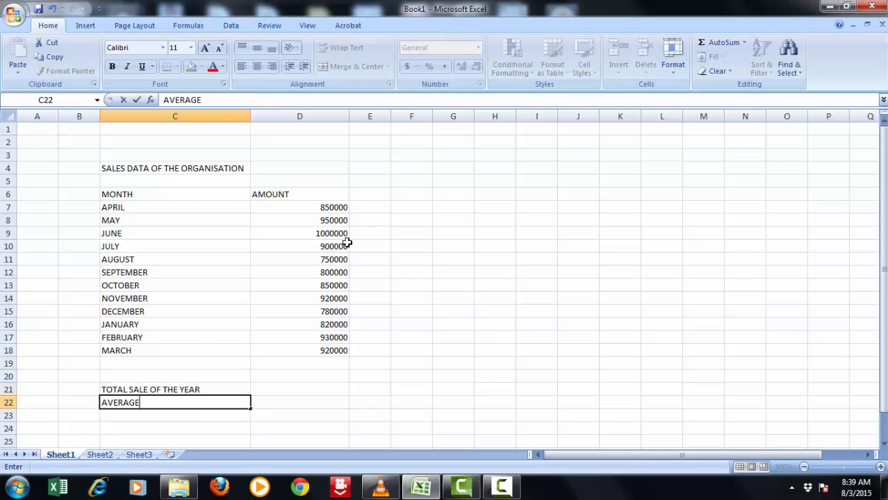
type(" SALES OF TE")
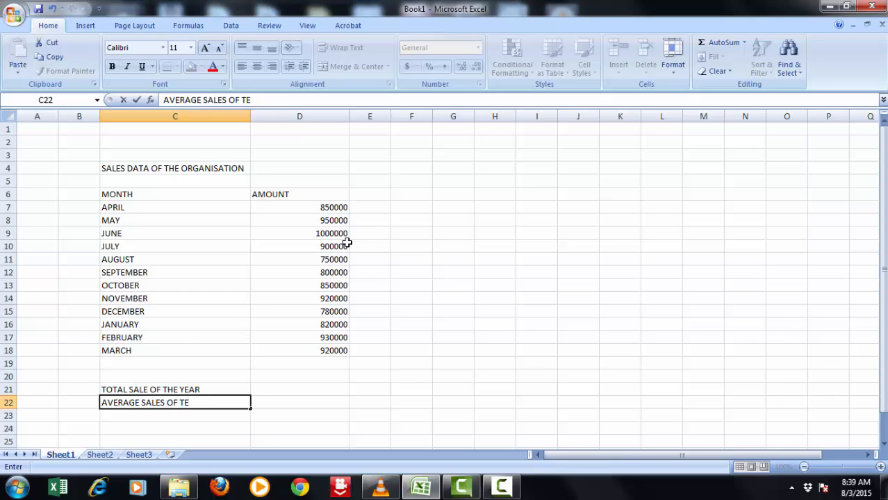
key("BackSpace")
type("HE YEAR")
key("Return")
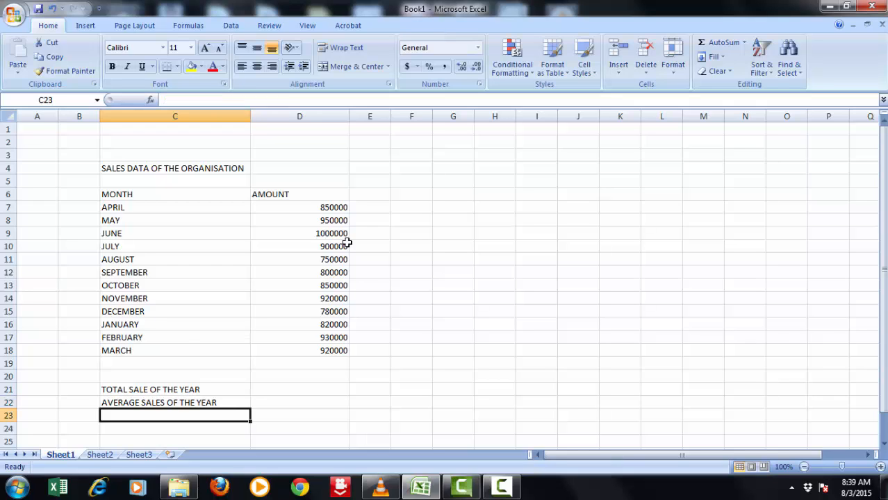
Enter the label MAXIMUM SALES OF THE YEAR in C23, under the average sales label.
type("MAXIM")
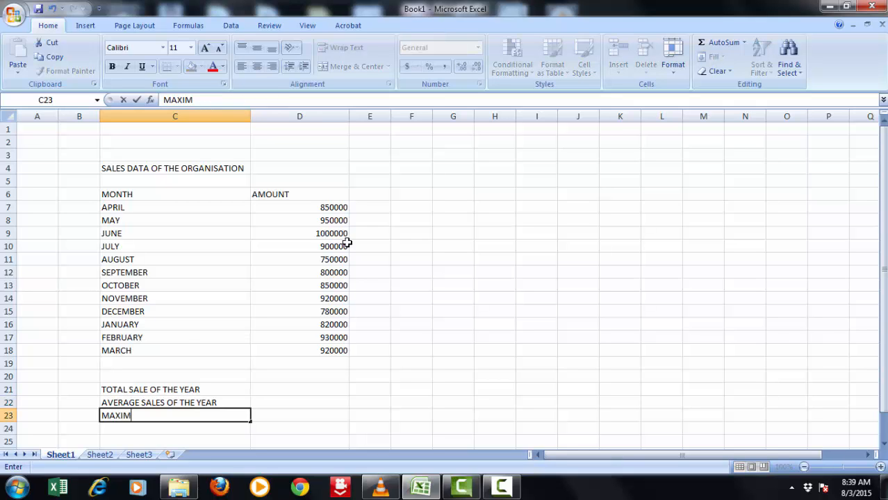
type("UM SALE")
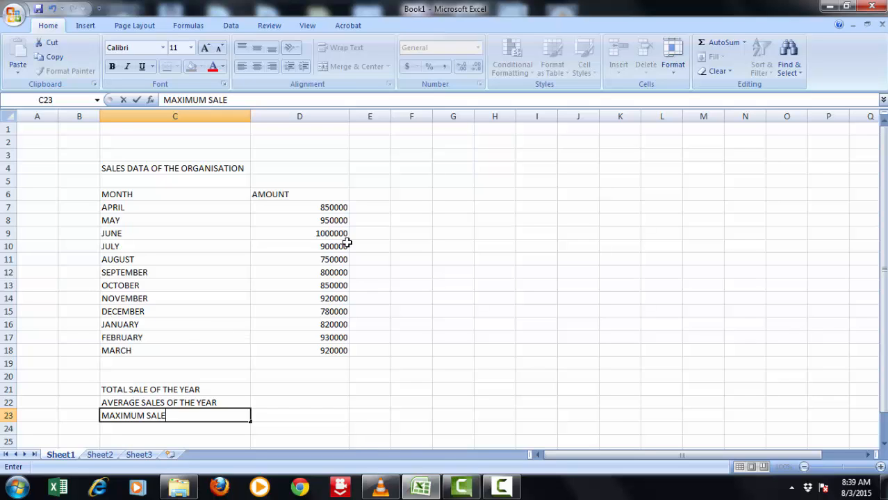
type("S OF TYE")
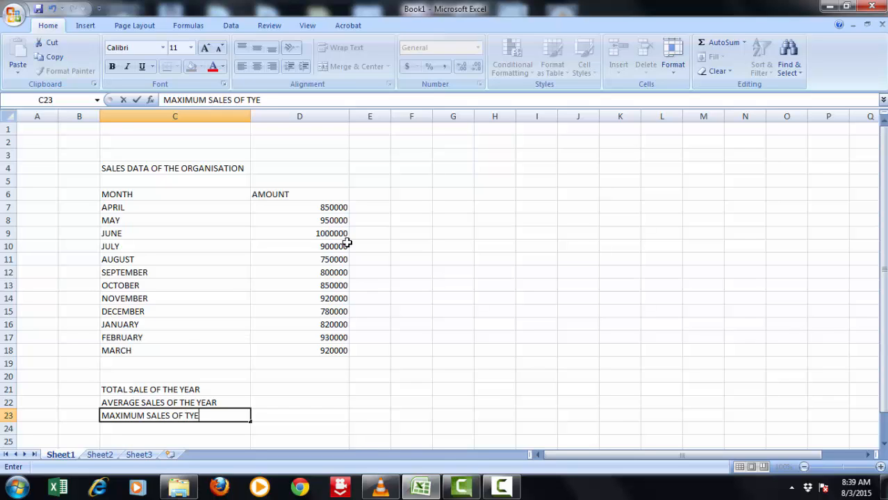
key("BackSpace")
key("BackSpace")
type("YEAR")
key("Return")
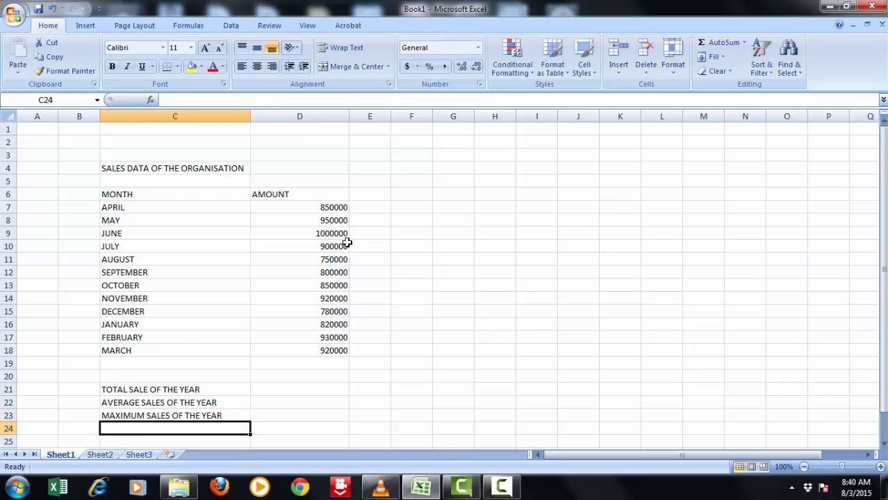
Enter the label MINIMUM SALES OF THE YEAR in C24 and select D21 beside the total sale label.
type("MINI")
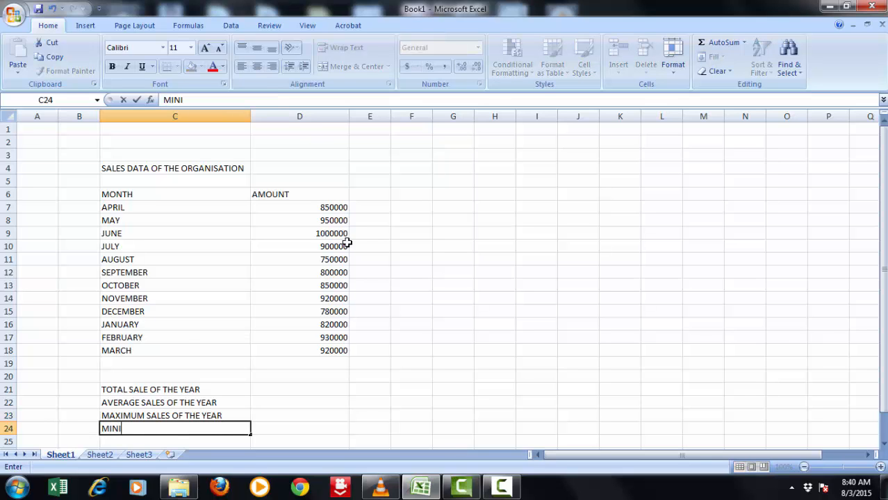
type("MUM SAL")
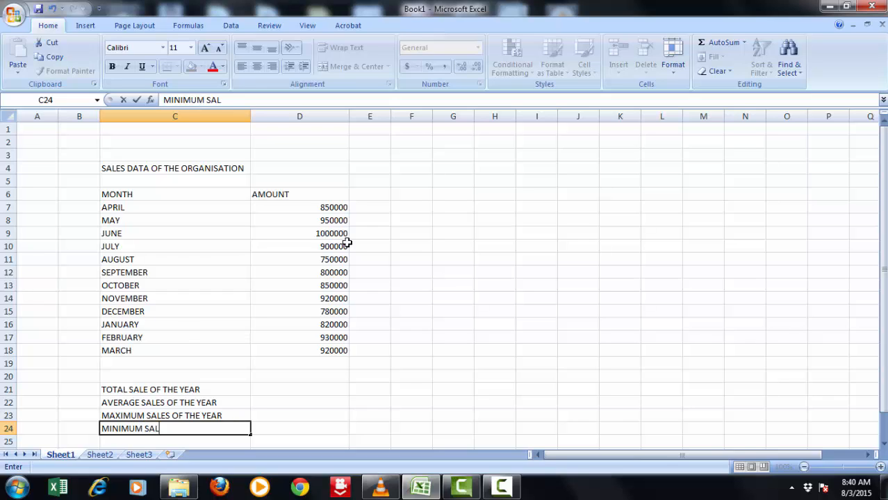
type("ES OF THE YEAR")
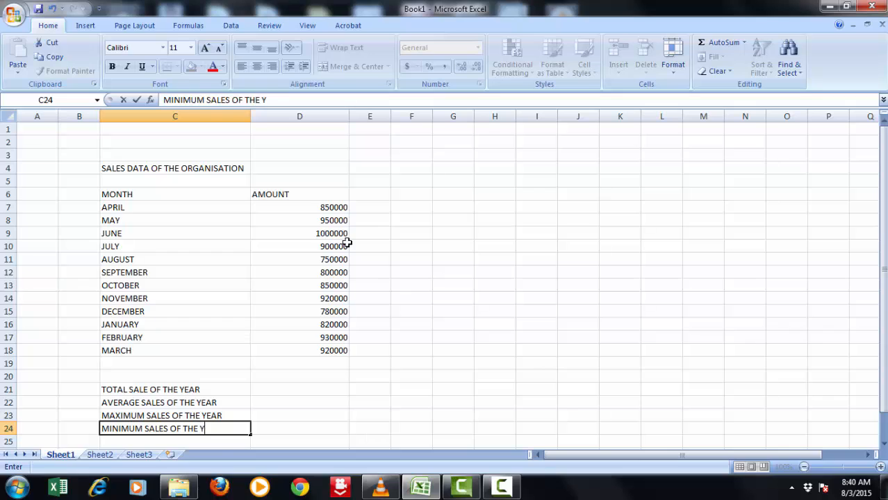
key("Tab")
key("Up")
key("Up")
key("Up")
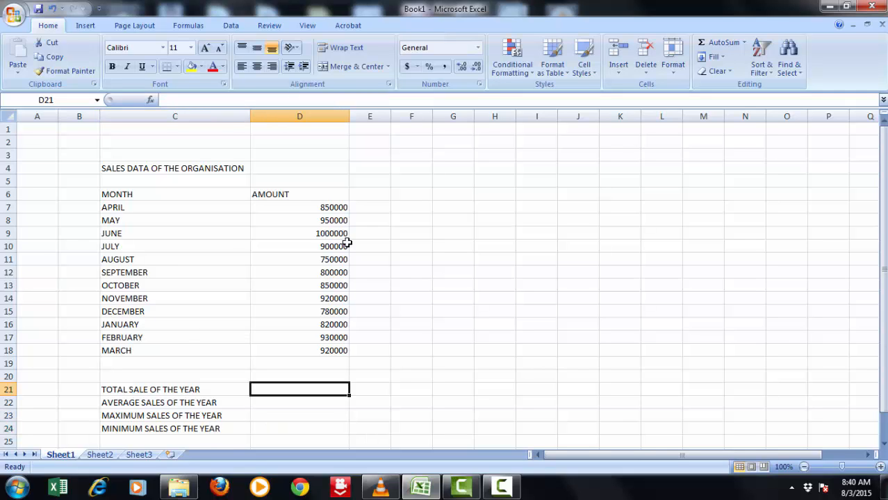
key("Up")
key("Up")
key("Up")
key("ctrl+shift+Up")
key("Down")
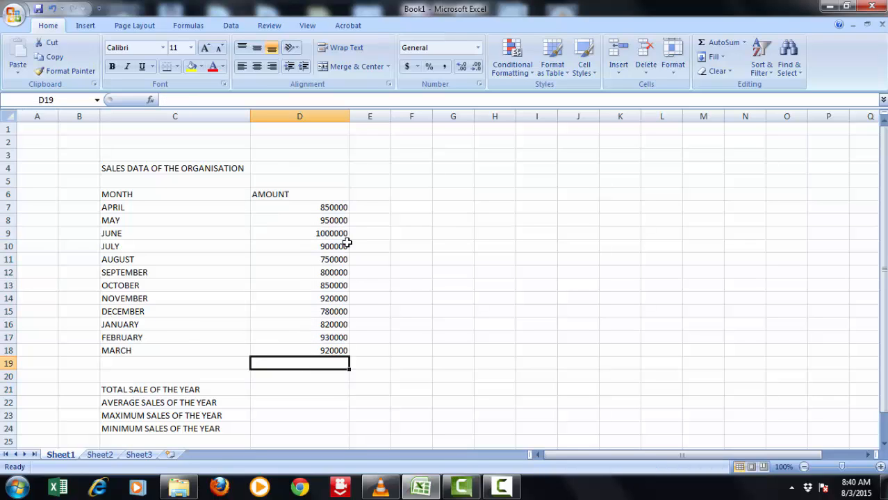
key("Down")
key("Down")
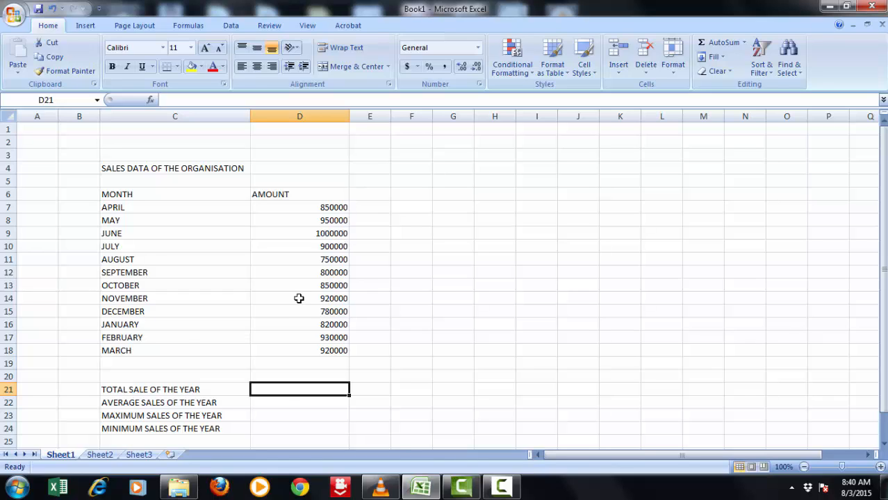
Set the number format of E21 to Text.
key("Right")
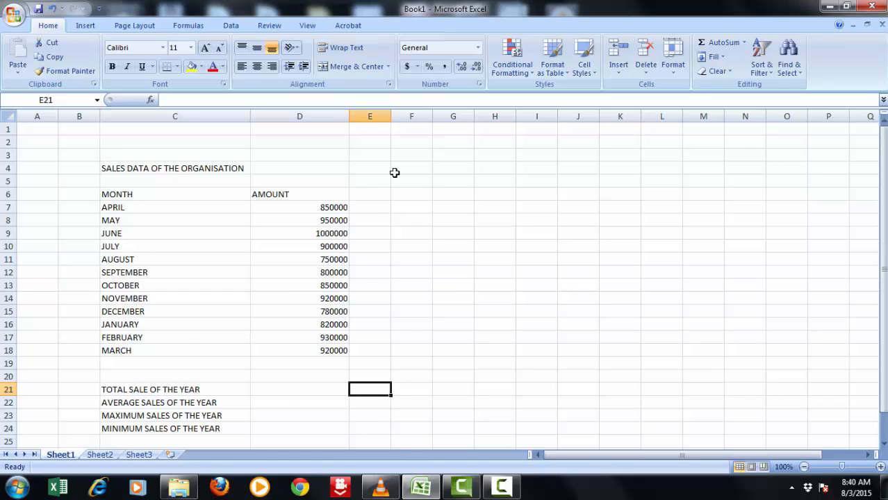
left_click(477, 47)
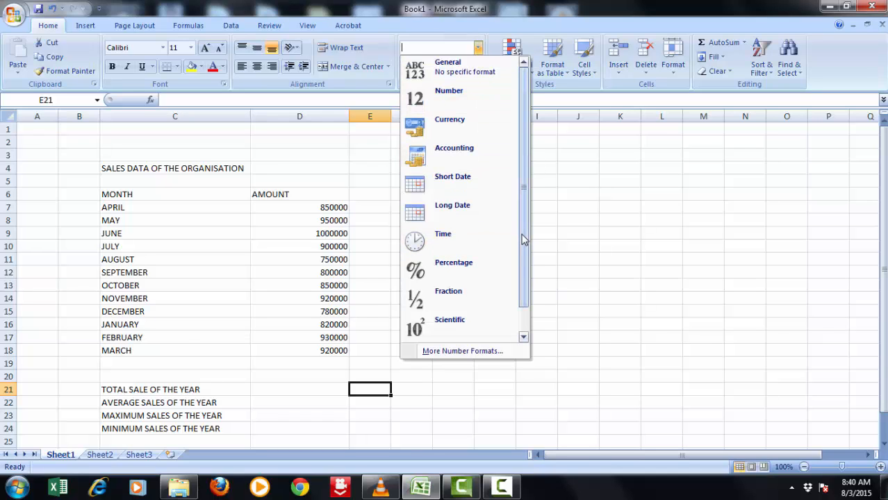
scroll(522, 238, "down", 1)
left_click(475, 321)
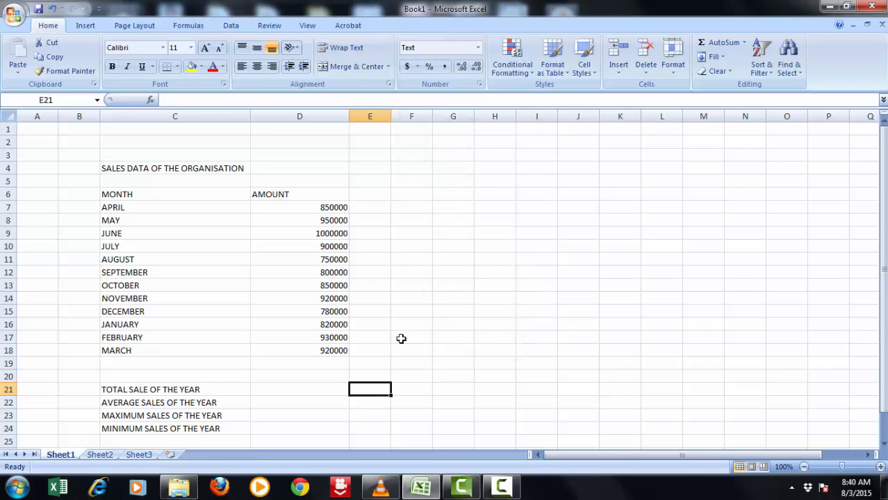
Enter +SUM(D7:D18) as text in E21 and fit column E's width to its contents.
type("+")
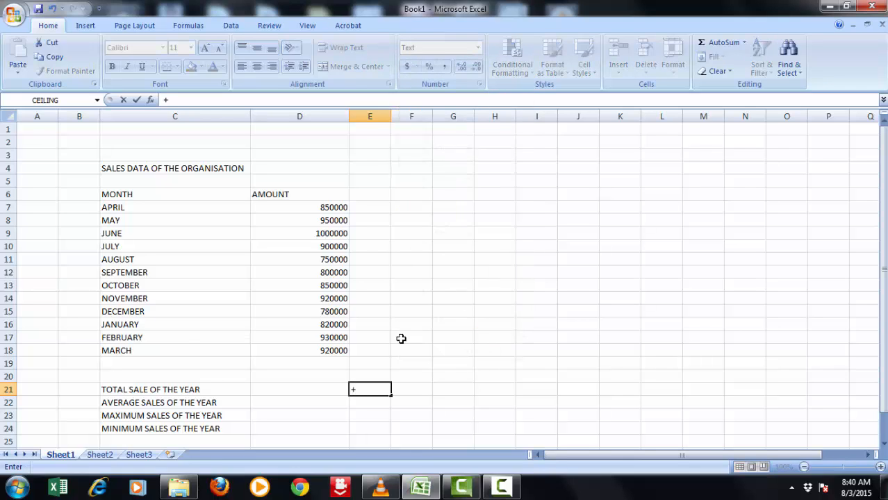
type("SUM")
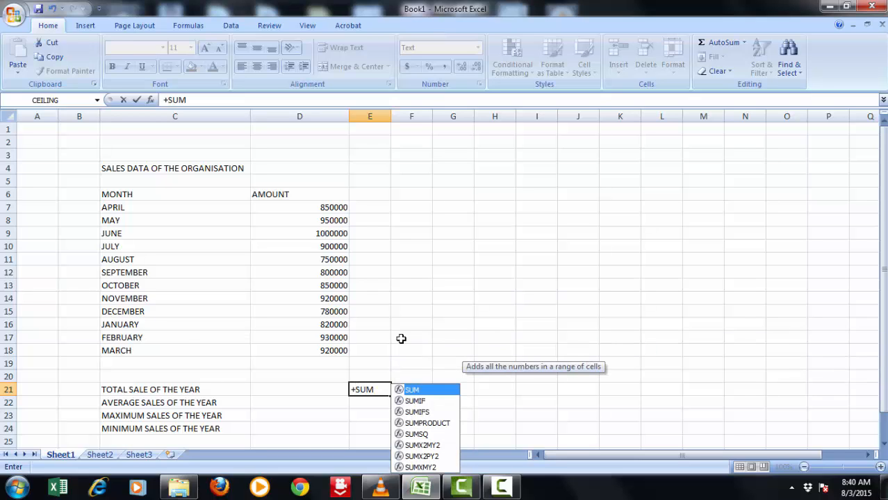
type("(")
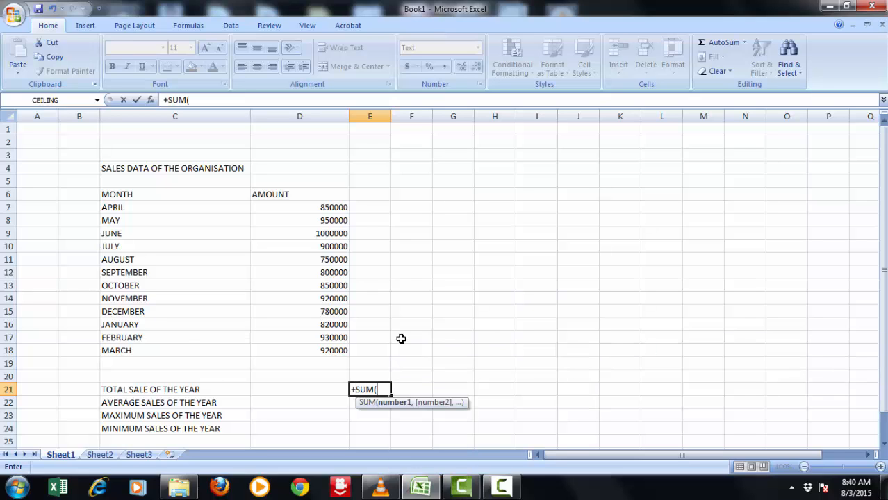
left_click_drag(322, 210, 341, 352)
type(")")
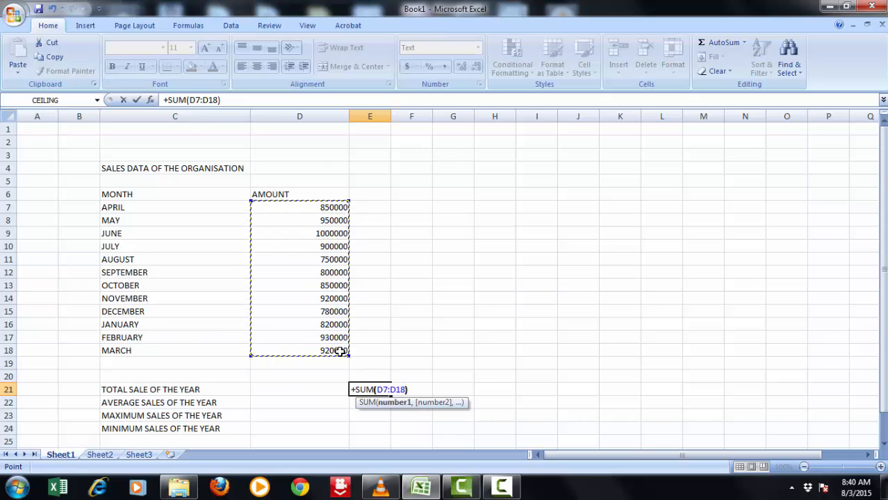
key("Return")
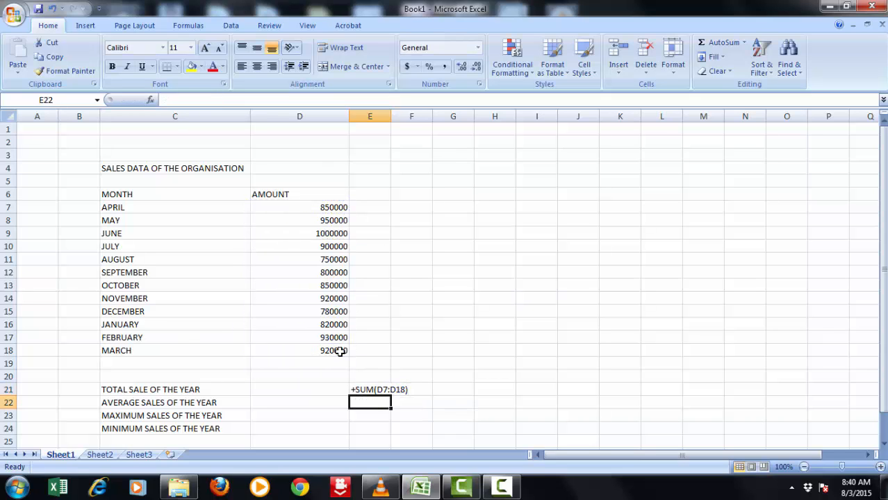
double_click(391, 117)
left_click(392, 116)
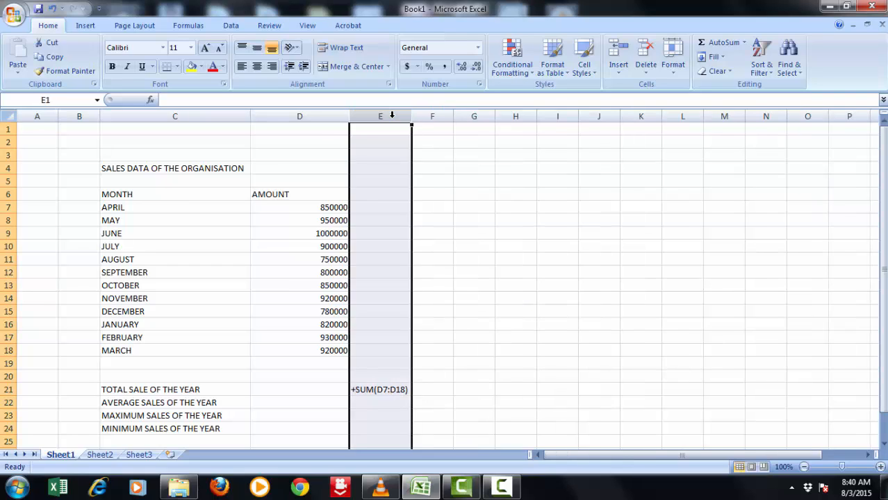
Copy the text format of E21 to E22:E24 with the Format Painter.
key("Down")
key("Down")
key("Down")
key("Down")
key("Down")
key("Down")
key("Down")
key("Down")
key("Down")
key("Down")
key("Down")
key("Down")
key("Down")
key("Down")
key("Down")
key("Down")
key("Down")
key("Down")
key("Down")
key("Down")
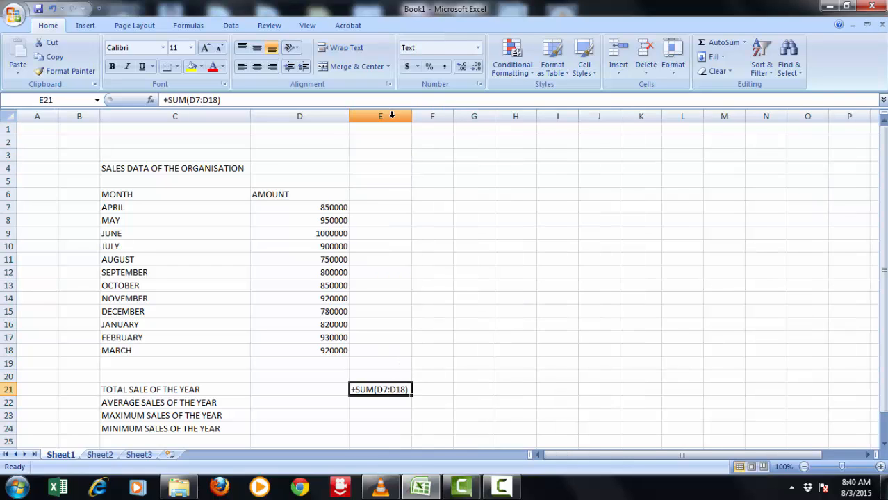
key("Down")
key("Up")
key("shift+Down")
key("shift+Up")
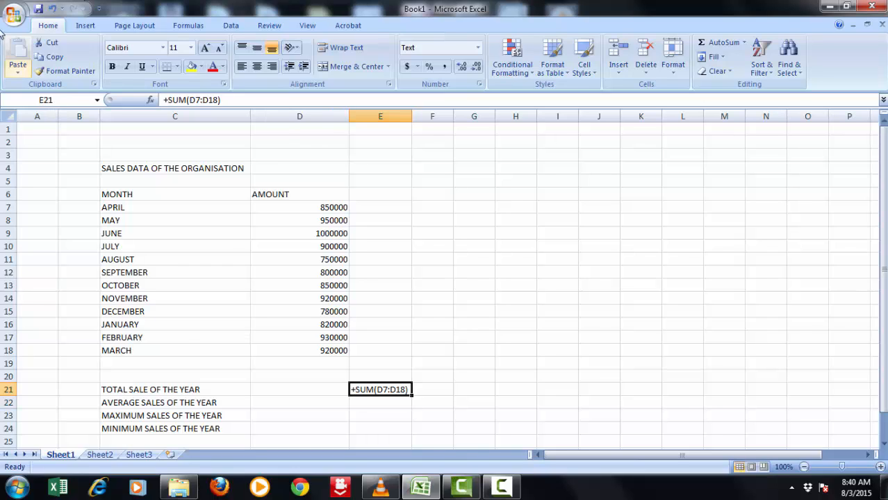
left_click(70, 71)
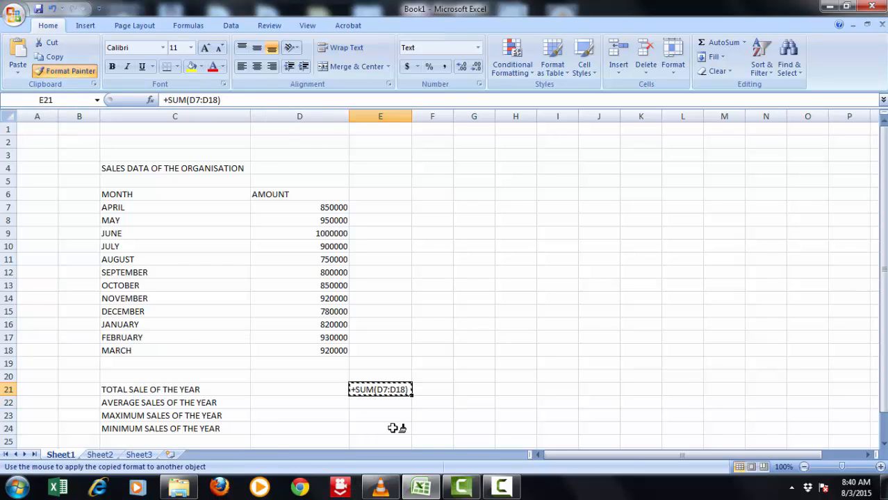
left_click(393, 401)
left_click_drag(393, 400, 397, 426)
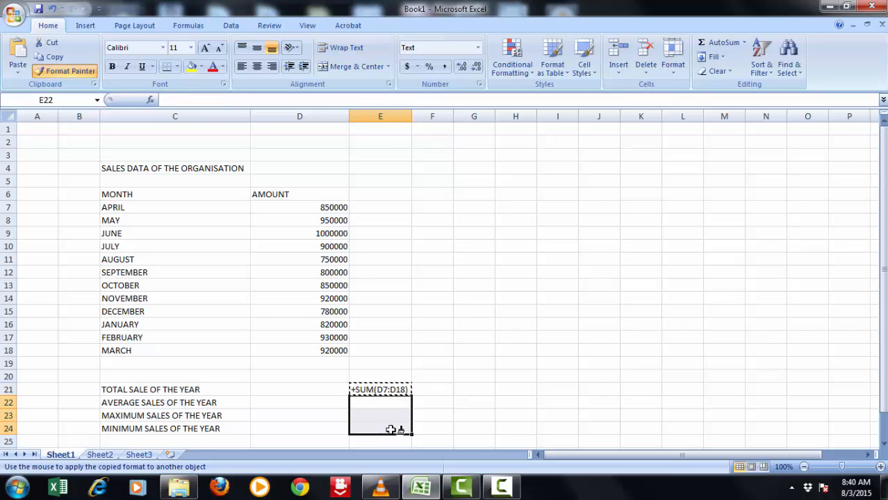
Enter +AVERAGE(D7:D18) as text in E22, in the average sales row.
left_click(296, 429)
key("Right")
key("Up")
key("Up")
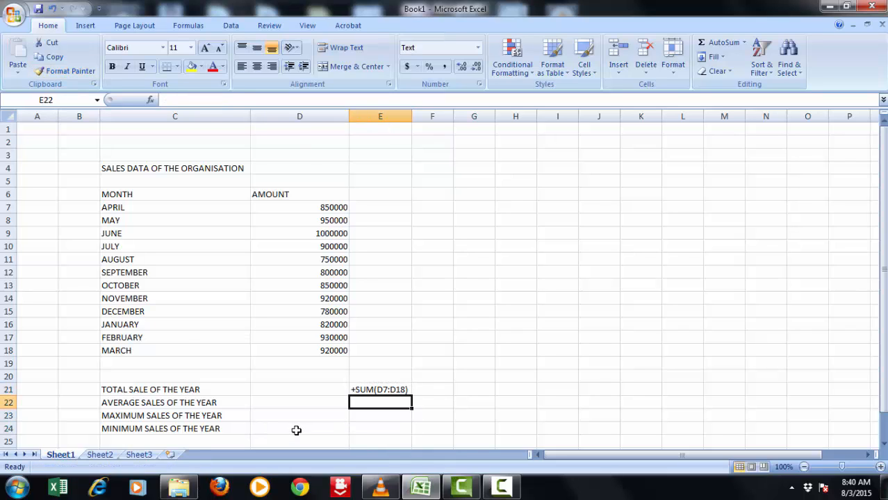
type("+AVE")
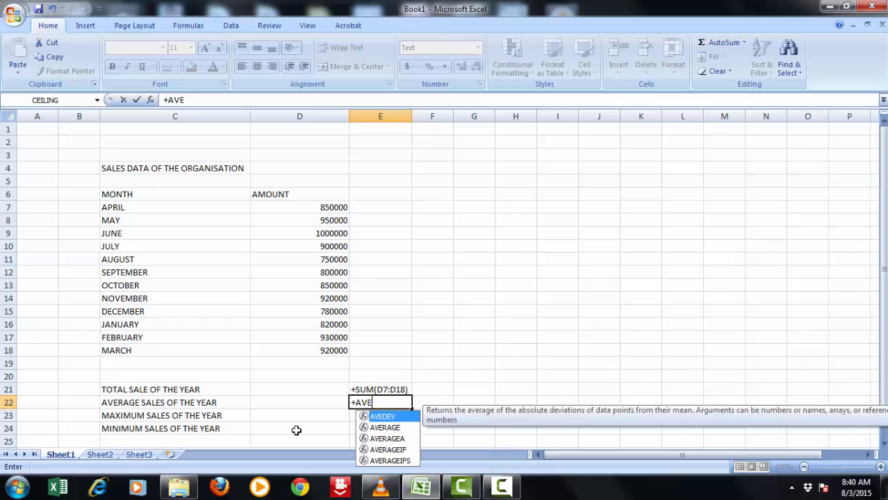
type("RAGE")
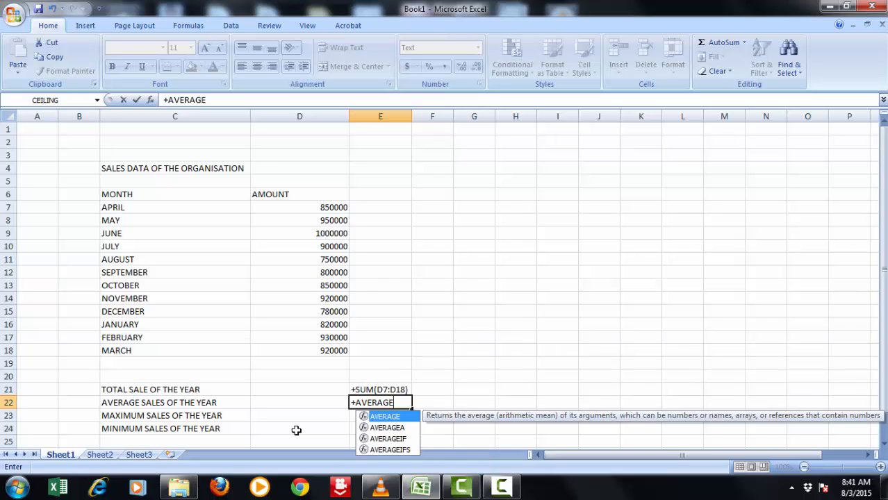
double_click(405, 416)
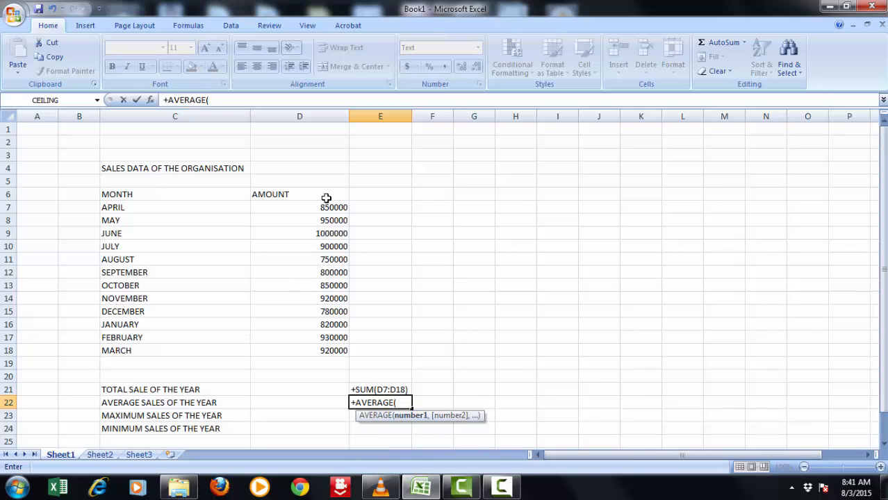
left_click_drag(327, 203, 336, 345)
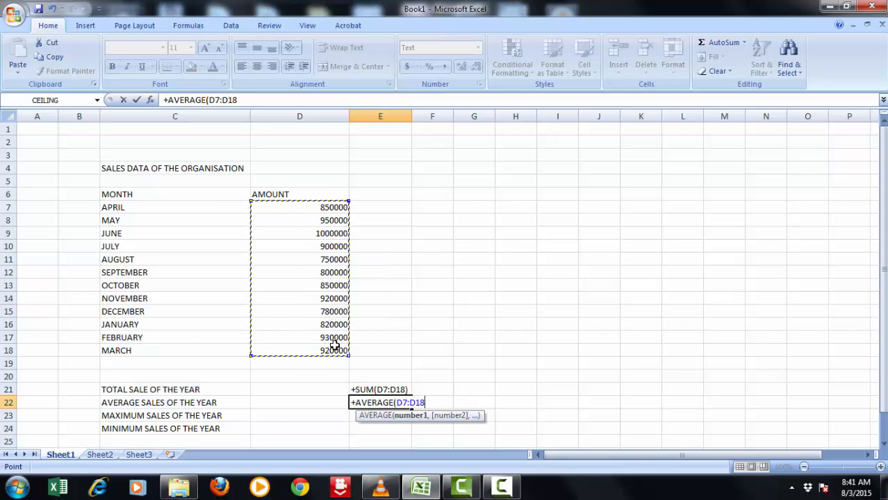
type(")")
key("Return")
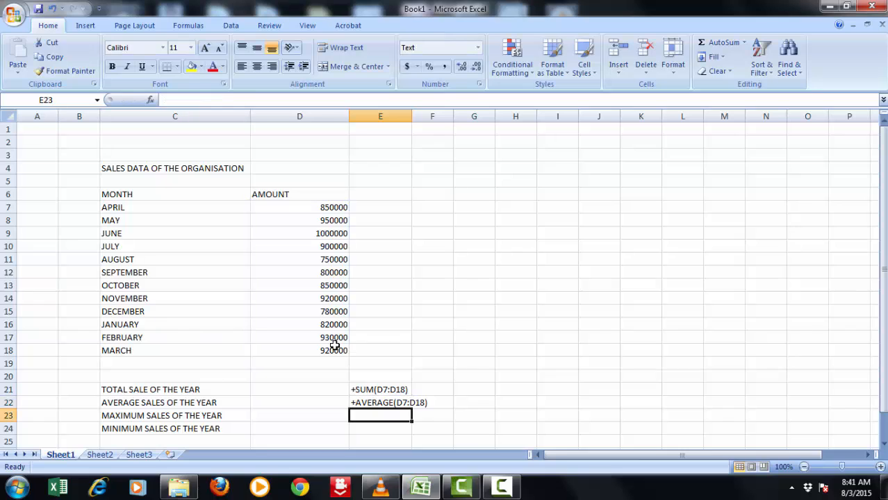
Enter +MAX(D7:D18) as text in E23, in the maximum sales row.
type("+")
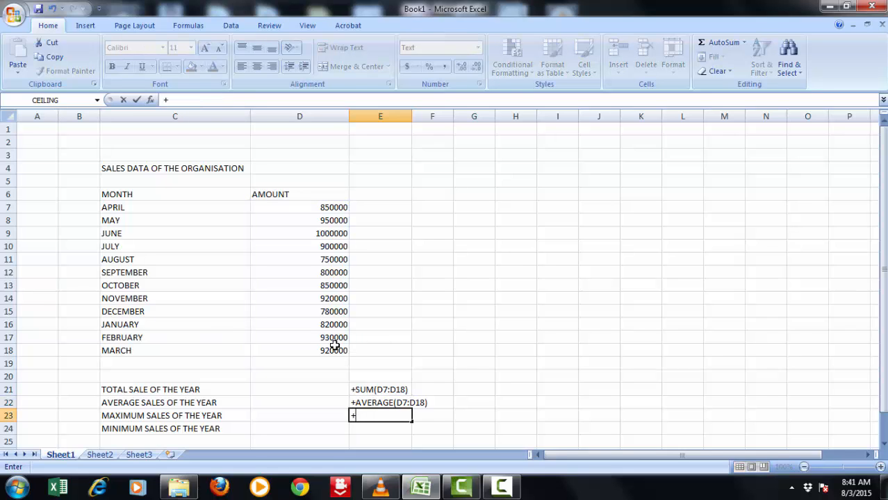
type("MA")
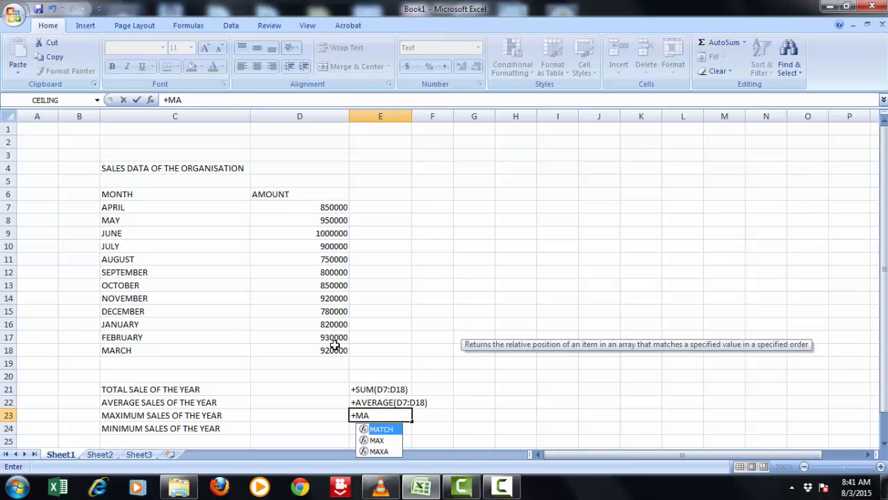
type("X(")
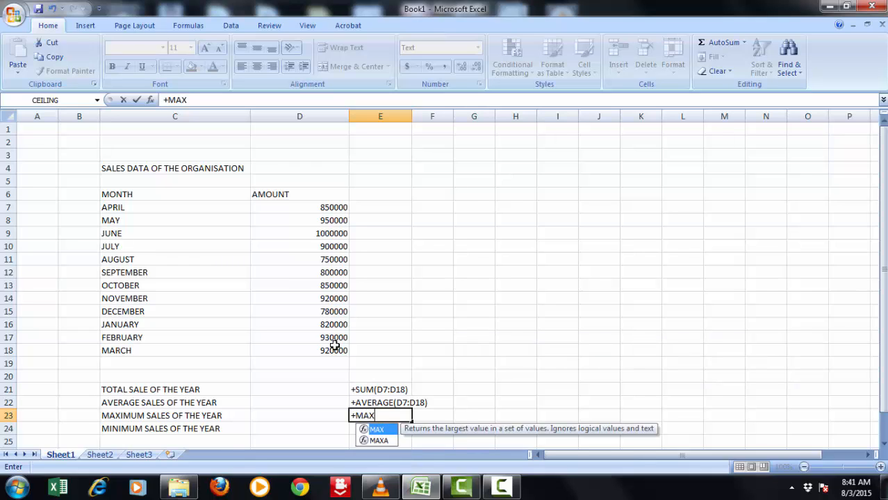
left_click(338, 208)
left_click_drag(338, 254, 343, 351)
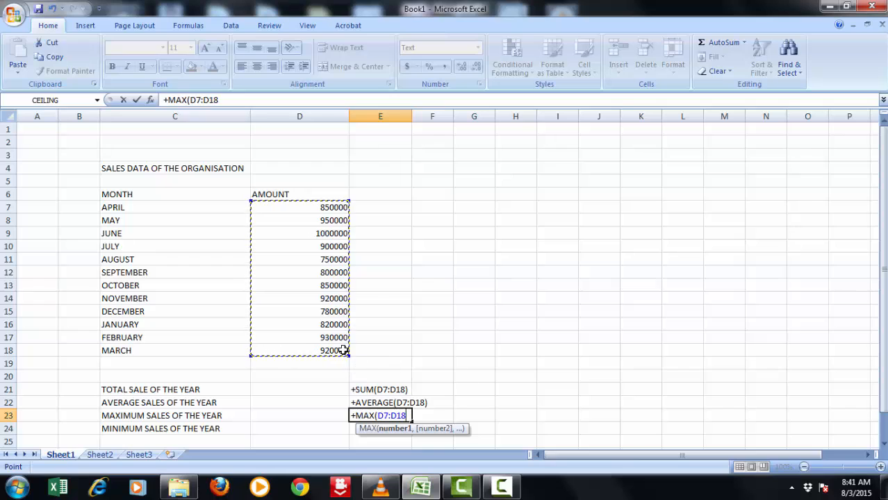
type(")")
key("Return")
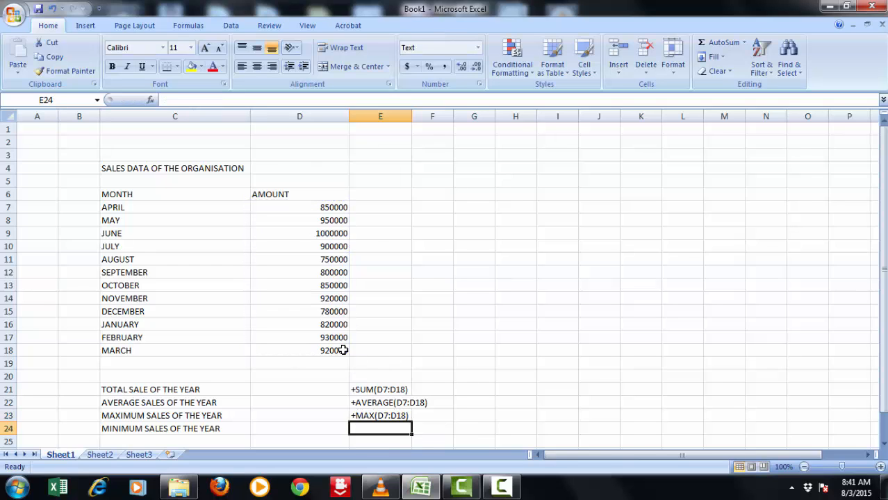
Enter +MIN(D7:D18) as text in E24, in the minimum sales row.
type("+MIN")
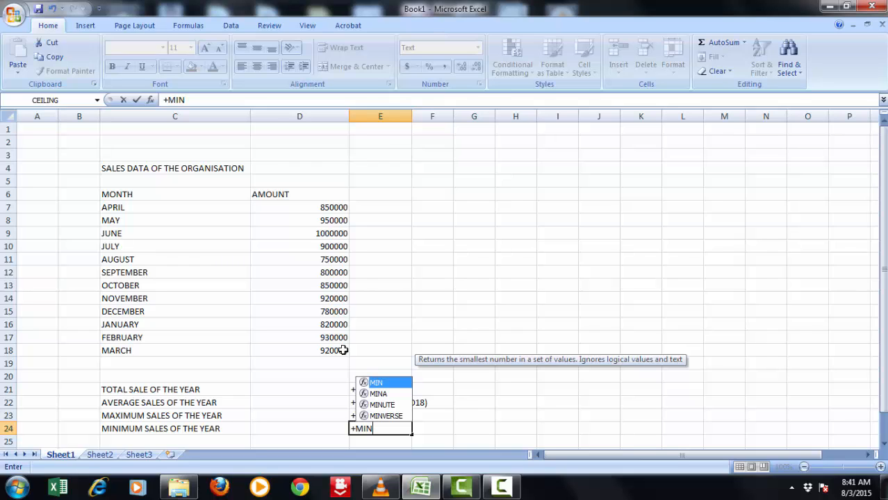
type("(")
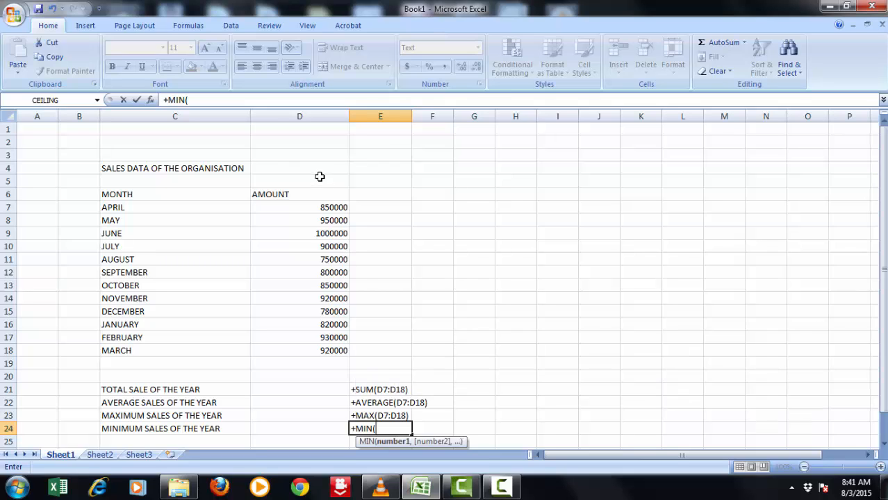
left_click_drag(325, 207, 334, 347)
type(")")
key("Return")
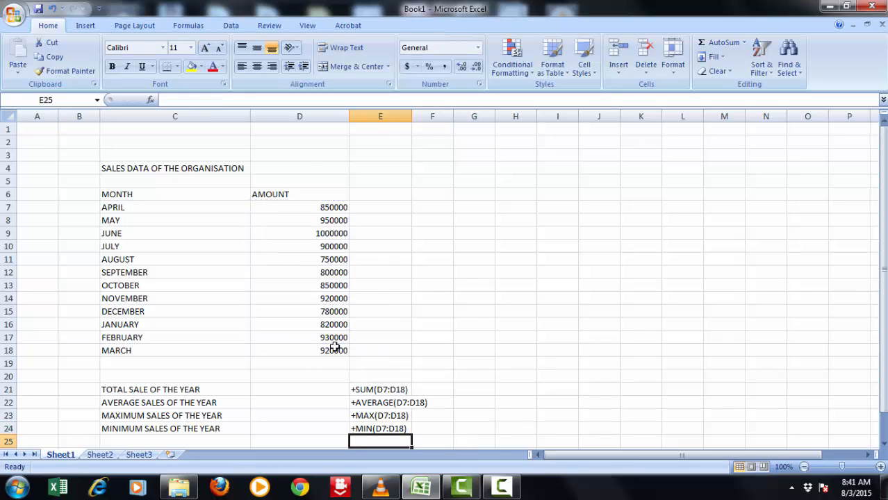
Enter the heading FORMULAS in E20, above the formula texts.
key("Up")
key("Left")
key("Up")
key("Up")
key("Up")
key("Right")
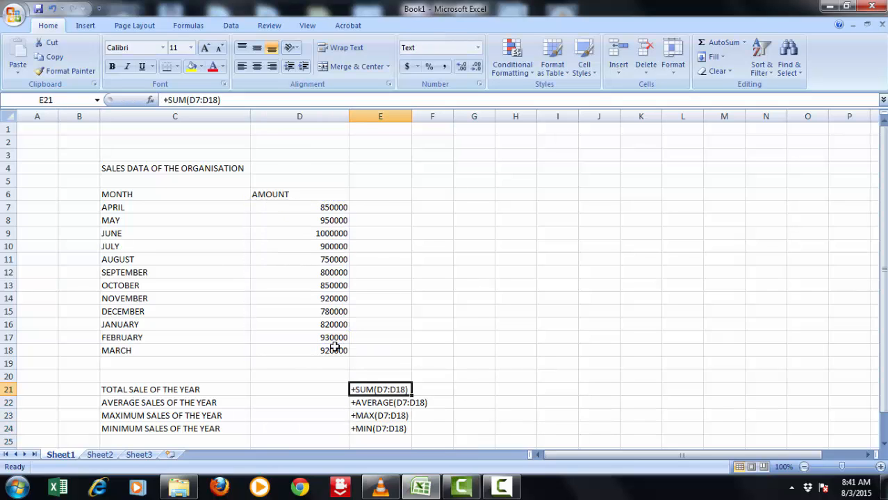
key("Up")
type("FORM")
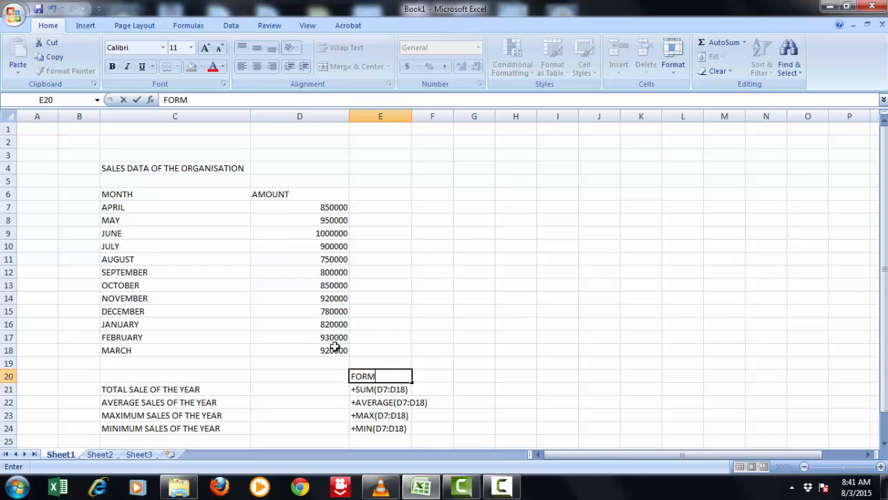
type("ULAS")
key("Return")
Enter the heading RESULT in D20, beside the FORMULAS heading.
key("Left")
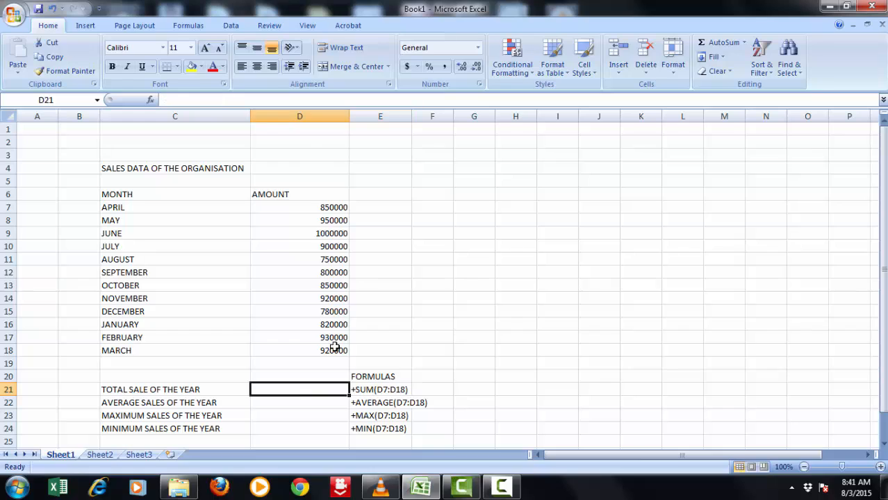
key("Up")
type("AM")
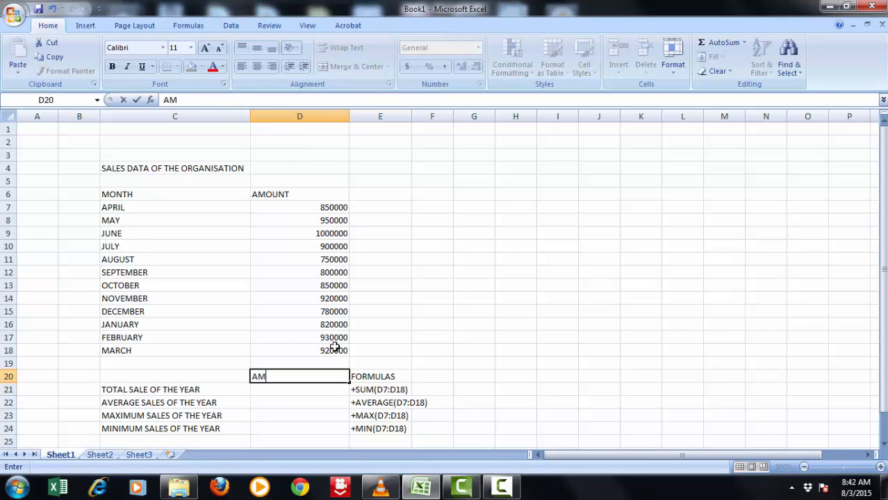
key("BackSpace")
key("BackSpace")
type("RESULT")
key("Return")
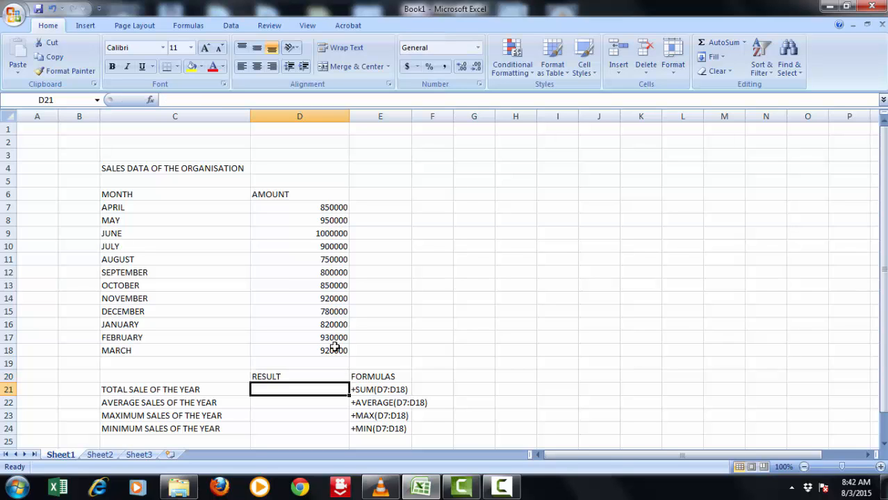
Enter the formula +SUM(D7:D18) in D21 to total the monthly sales amounts.
type("+S")
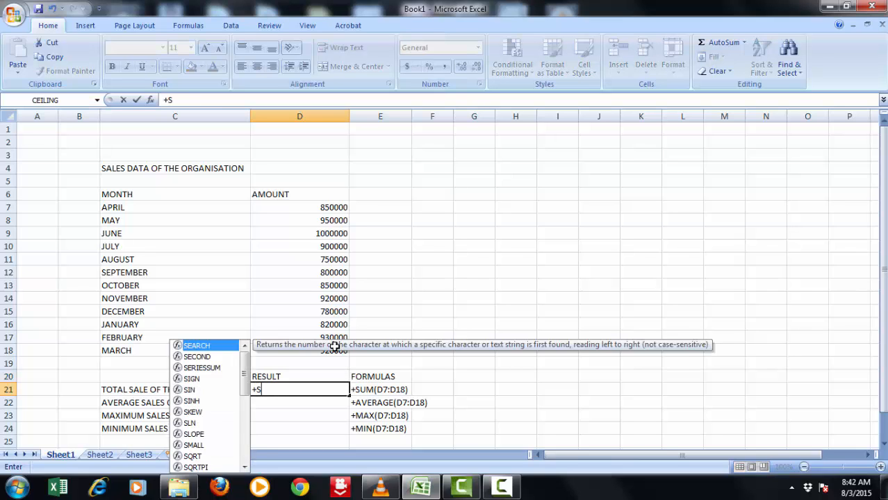
type("UM(")
key("Up")
key("Up")
key("Up")
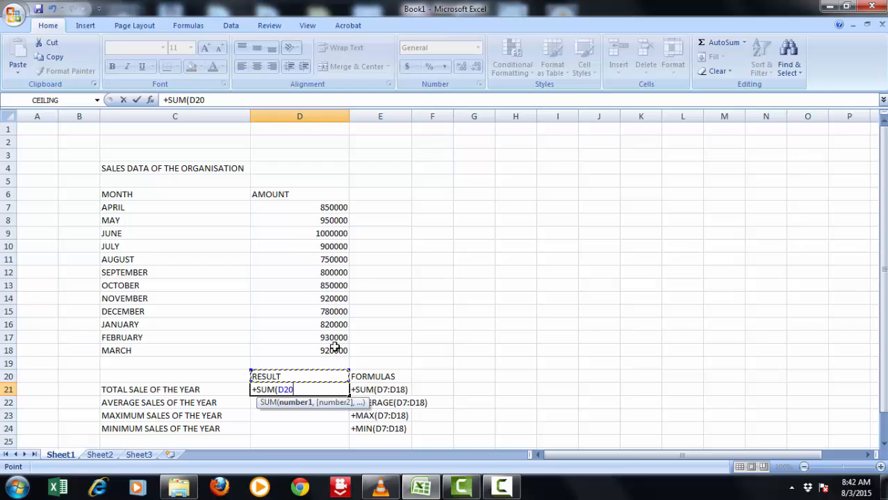
key("shift+Up")
key("shift+Up")
key("shift+Up")
key("shift+Up")
key("shift+Up")
key("shift+Up")
key("shift+Up")
key("shift+Up")
key("shift+Up")
key("shift+Up")
key("shift+Up")
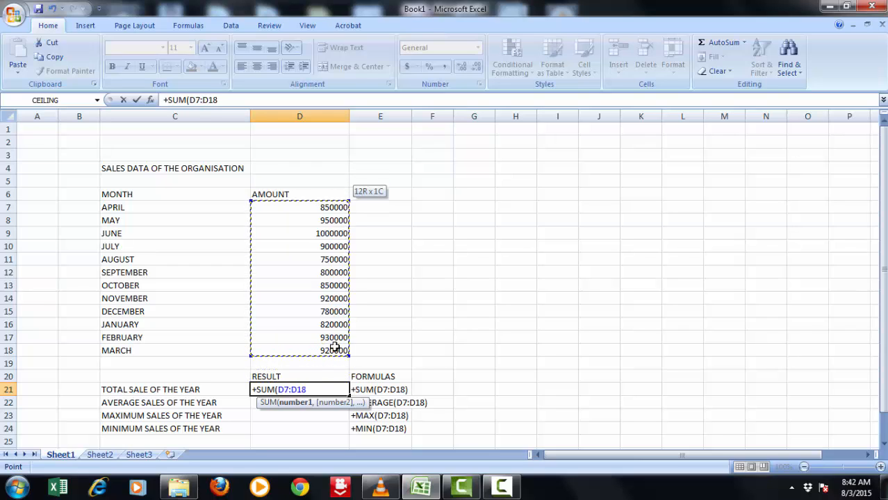
type(")")
key("Return")
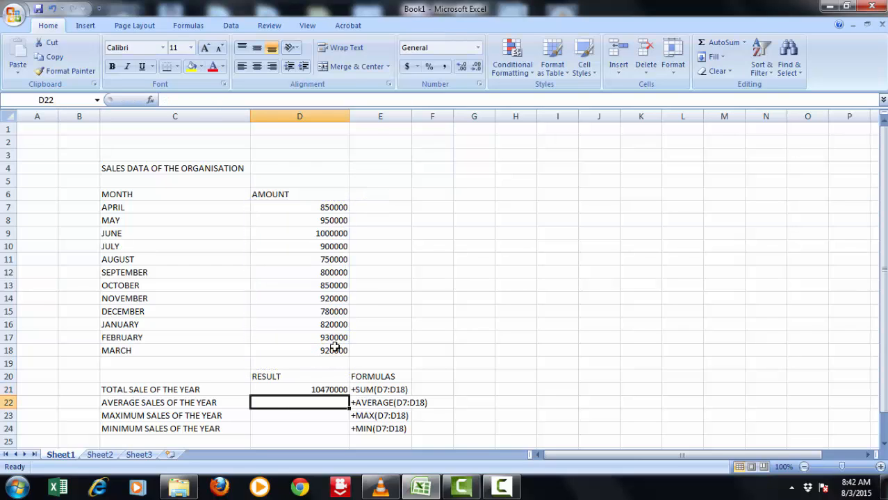
Enter the formula +AVERAGE(D7:D18) in D22 to calculate the average sales of the year.
type("+A")
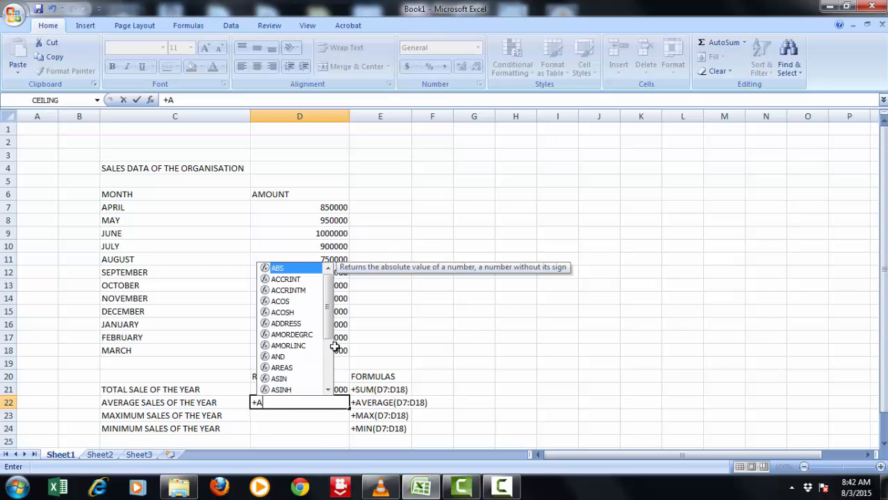
type("VERA")
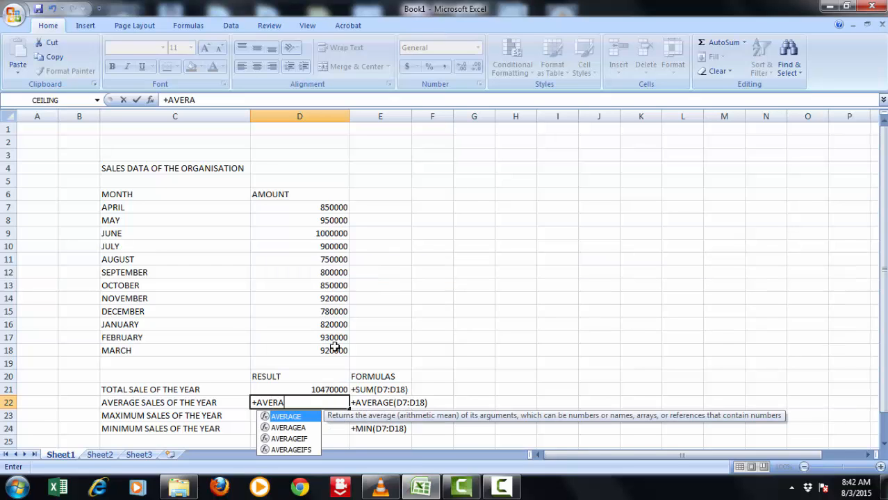
type("GE(")
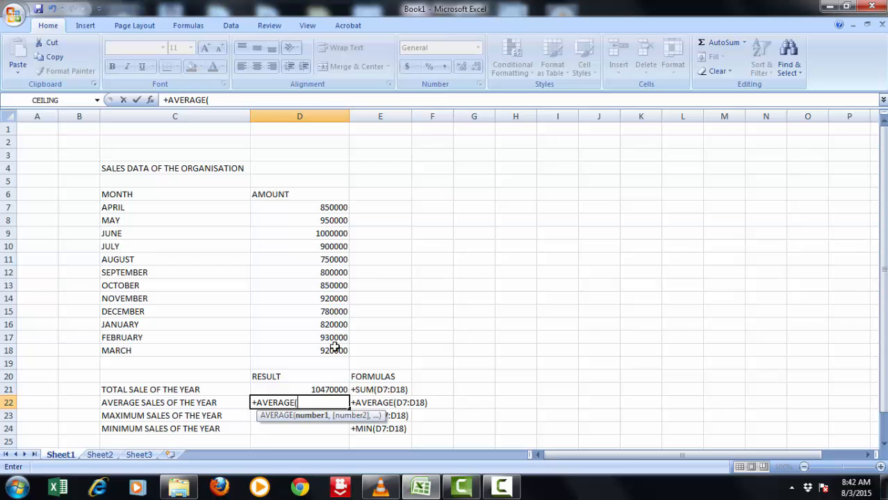
key("Up")
key("Up")
key("Up")
key("Up")
key("ctrl+shift+Up")
key("shift+Down")
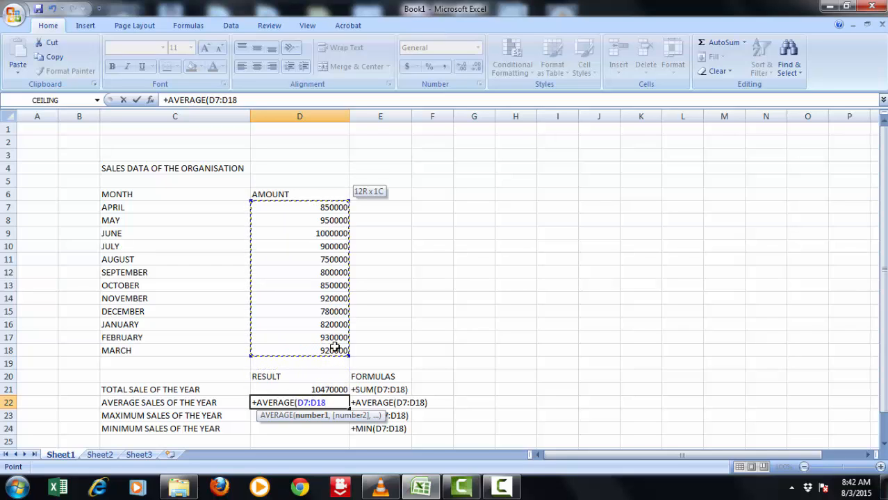
type(")")
key("Return")
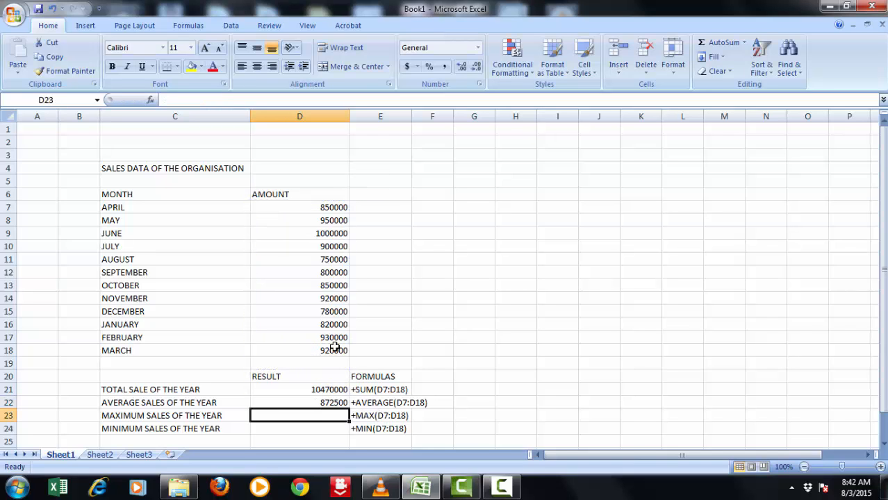
Enter the formula +MAX(D7:D18) in D23 to find the maximum sales of the year.
type("+")
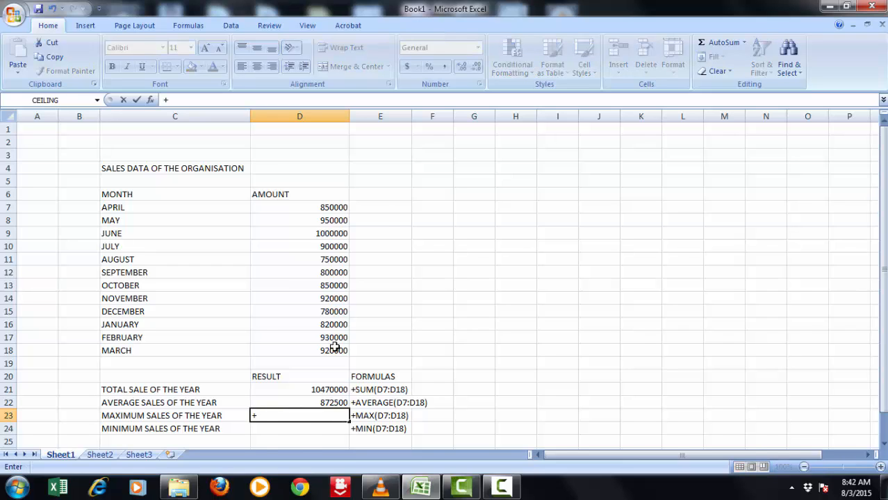
type("MAXI,")
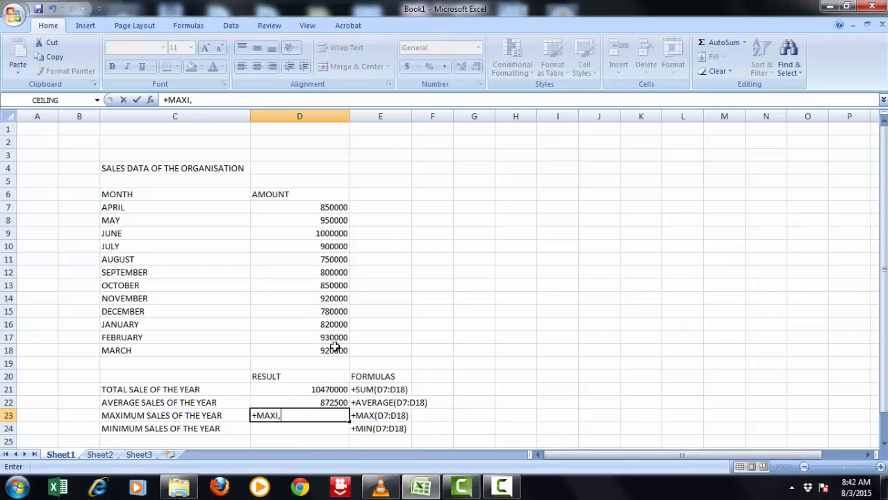
key("BackSpace")
key("BackSpace")
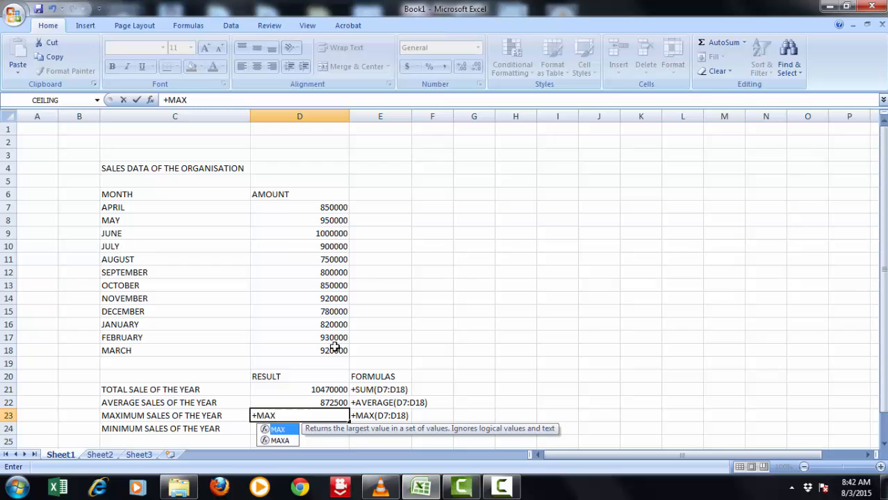
type("(")
key("Up")
key("Up")
key("Up")
key("Up")
key("Up")
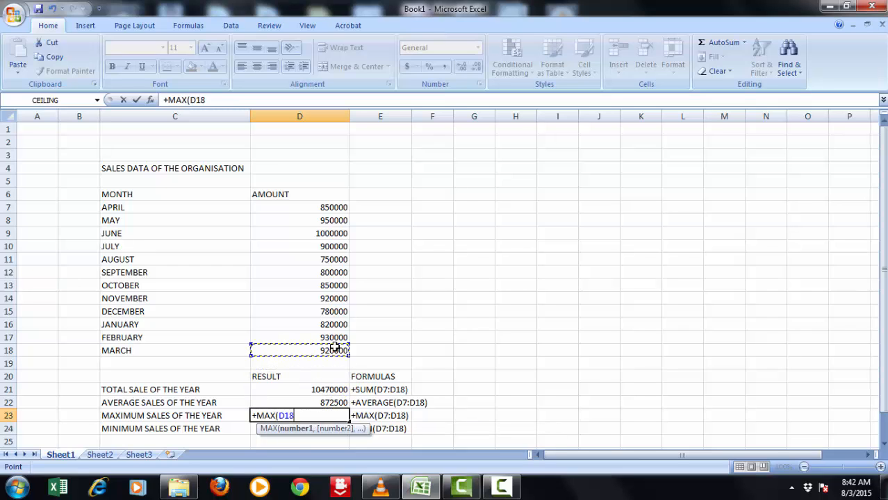
key("shift+Up")
key("shift+Up")
key("shift+Up")
key("shift+Up")
key("shift+Up")
key("shift+Up")
key("shift+Up")
key("shift+Up")
key("shift+Up")
key("shift+Up")
key("shift+Up")
type(")")
key("Return")
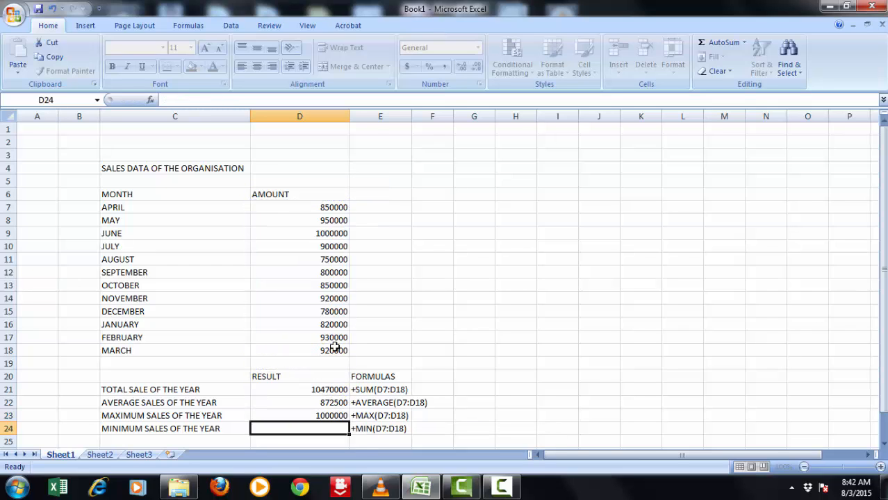
Enter the formula +MIN(D7:D18) in D24 to find the minimum sales of the year.
type("+MIN")
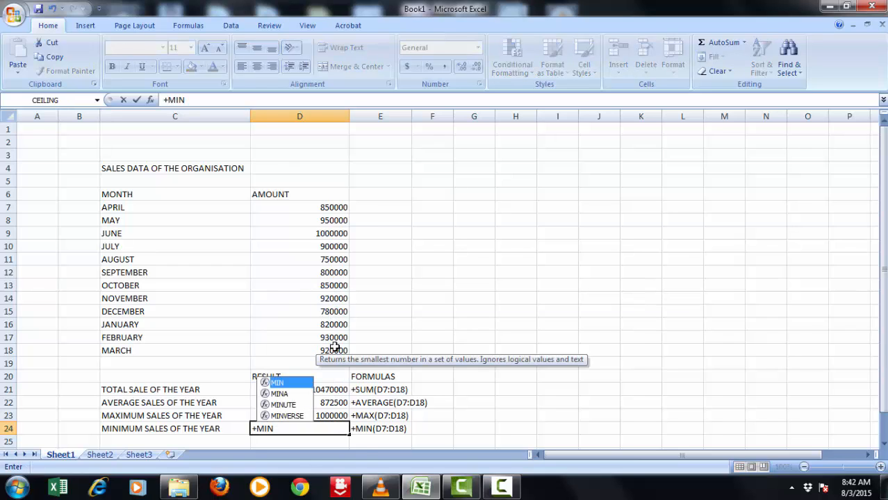
type("(")
key("Up")
key("Up")
key("Up")
key("Up")
key("Up")
key("Up")
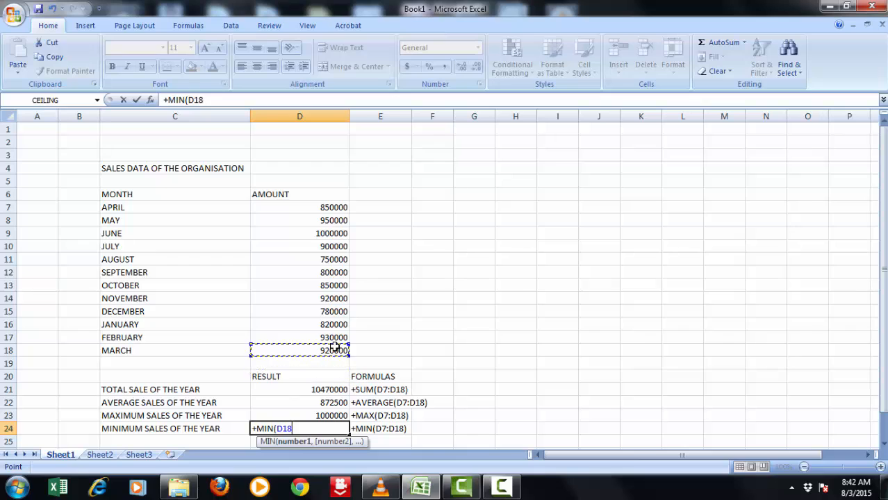
key("shift+Up")
key("shift+Up")
key("shift+Up")
key("shift+Up")
key("shift+Up")
key("shift+Up")
key("shift+Up")
key("shift+Up")
key("shift+Up")
key("shift+Up")
key("shift+Up")
type(")")
key("Return")
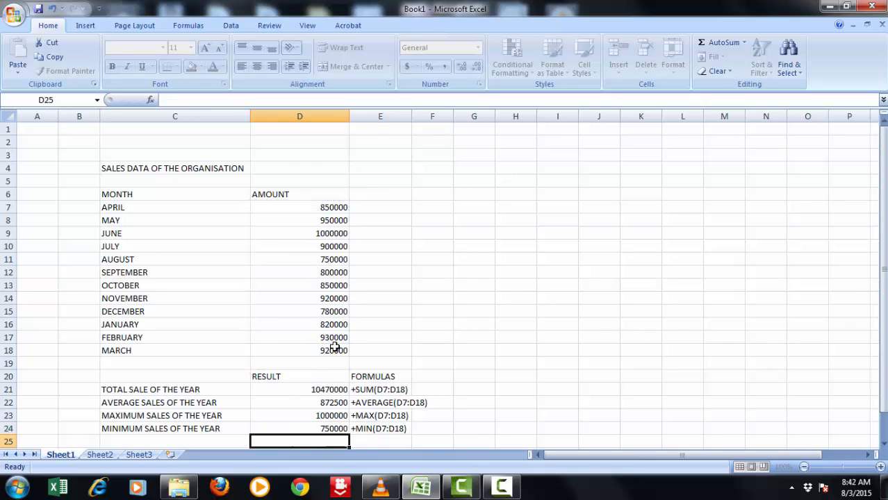
Review the formulas behind the total, average, maximum and minimum results in D21:D24.
key("Up")
key("Up")
key("Up")
key("Up")
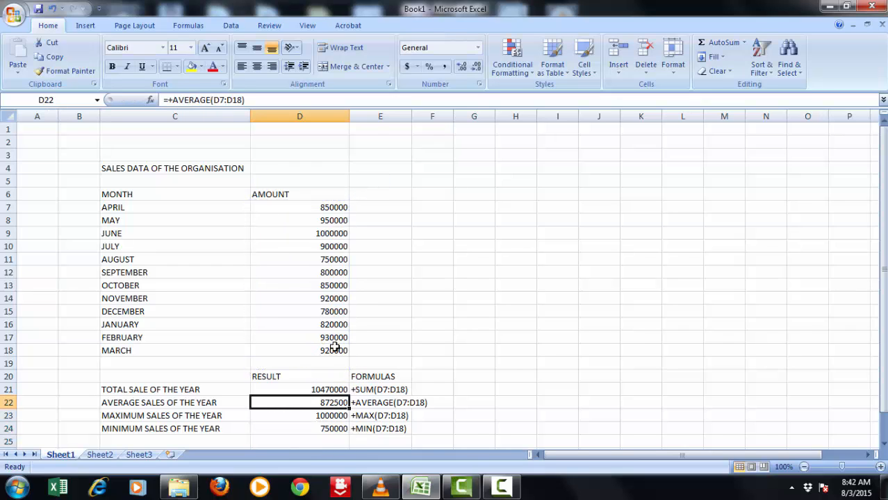
key("Left")
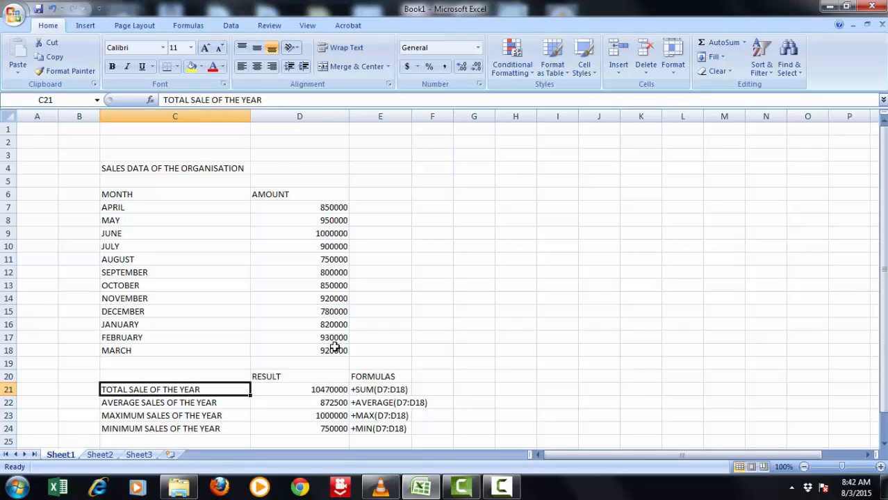
key("Right")
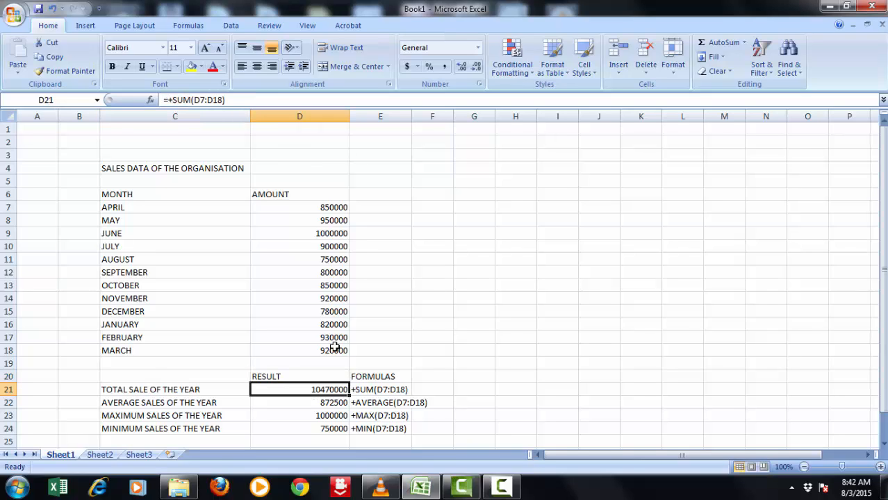
key("Down")
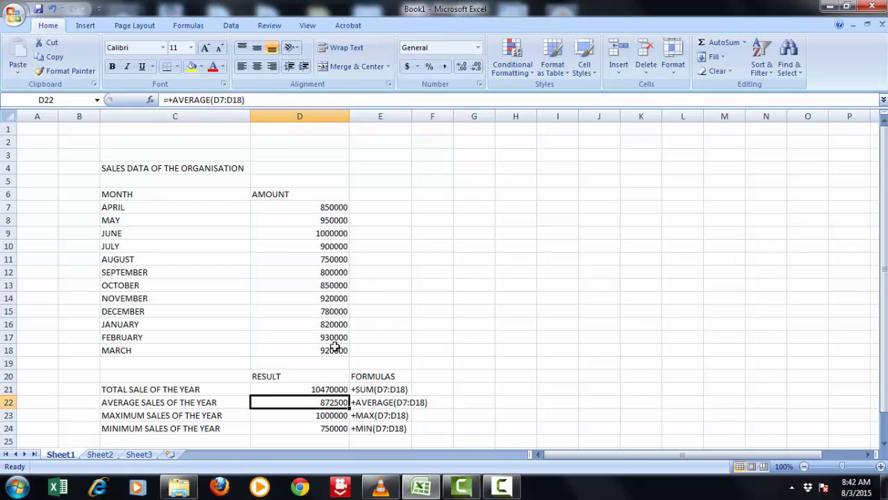
key("Down")
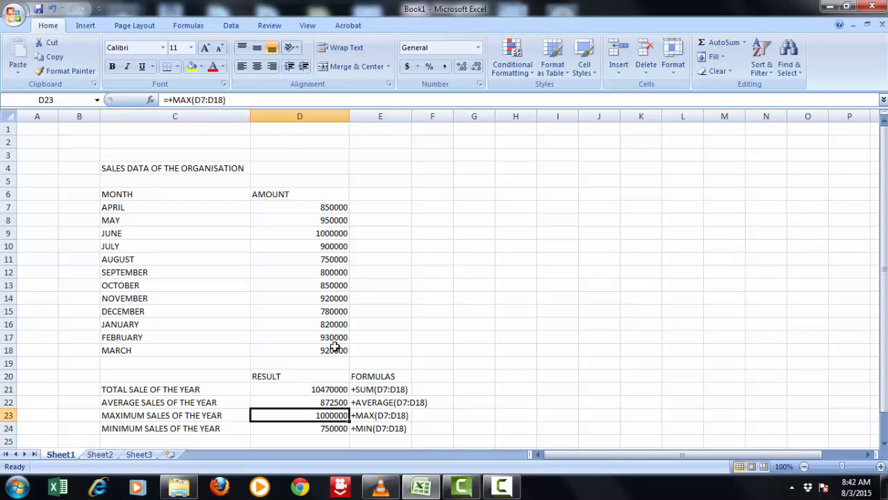
key("Down")
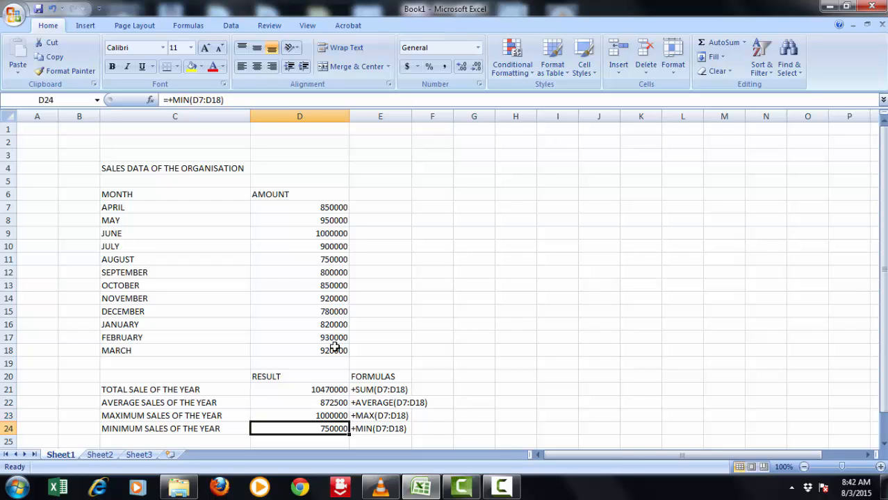
Compare the monthly amounts from June onward with the four results in D21:D24.
left_click(338, 233)
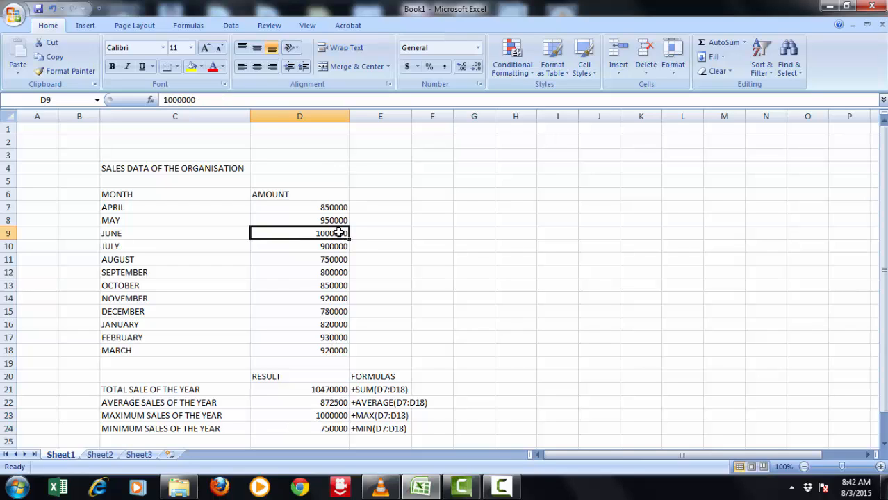
key("Down")
key("Down")
key("Down")
key("Down")
key("Down")
key("Down")
key("Down")
key("Down")
key("Down")
key("Down")
key("Down")
key("Down")
key("Down")
key("Down")
key("Down")
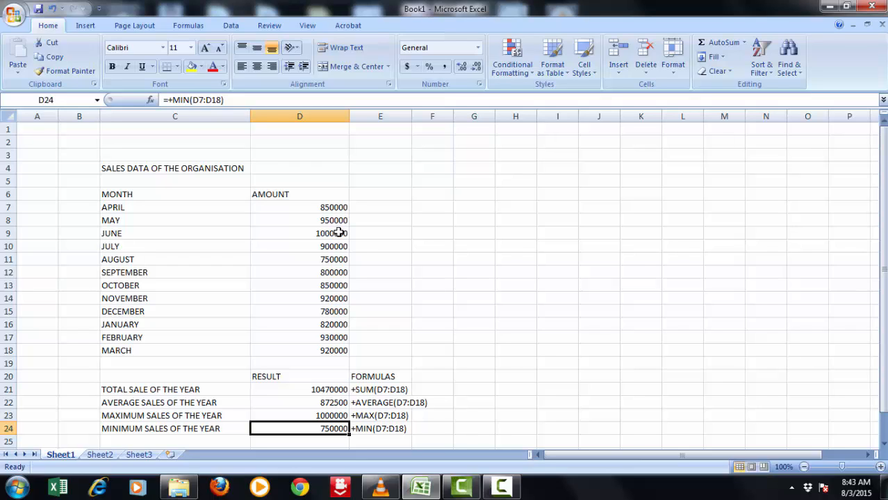
key("Up")
key("Up")
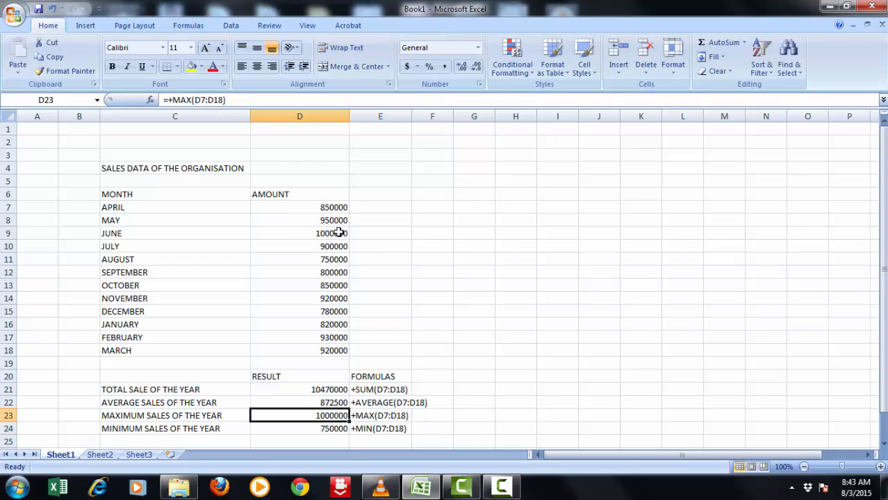
key("Up")
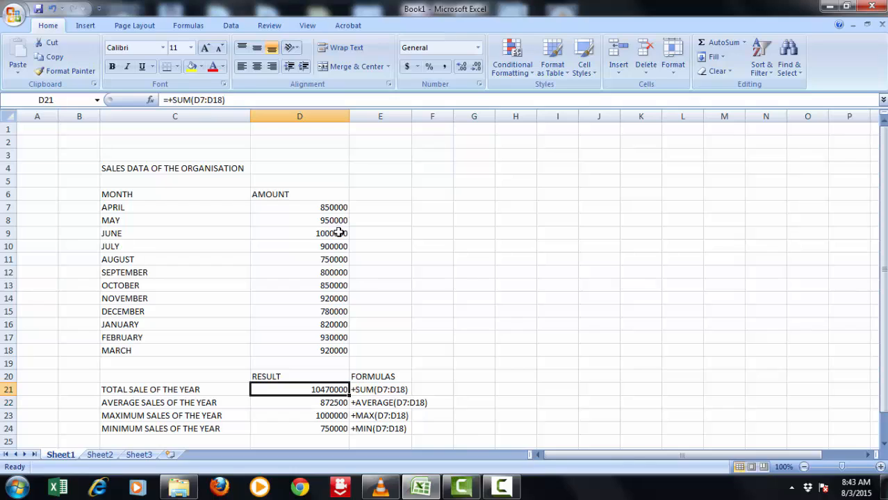
key("Down")
key("Down")
key("Down")
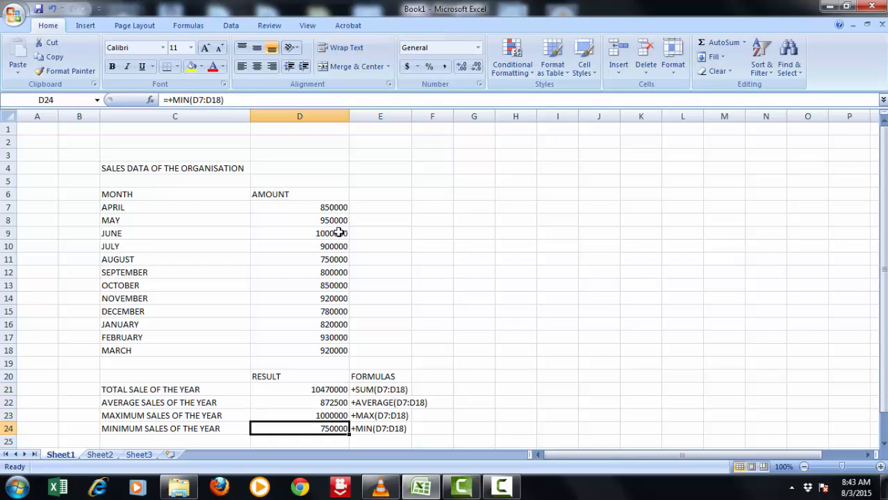
Insert an empty 2-D clustered bar chart with the blank cell G7 selected, outside the sales data.
key("Up")
key("Up")
key("Up")
key("Up")
key("Up")
key("Up")
key("Up")
key("Up")
key("Up")
key("Up")
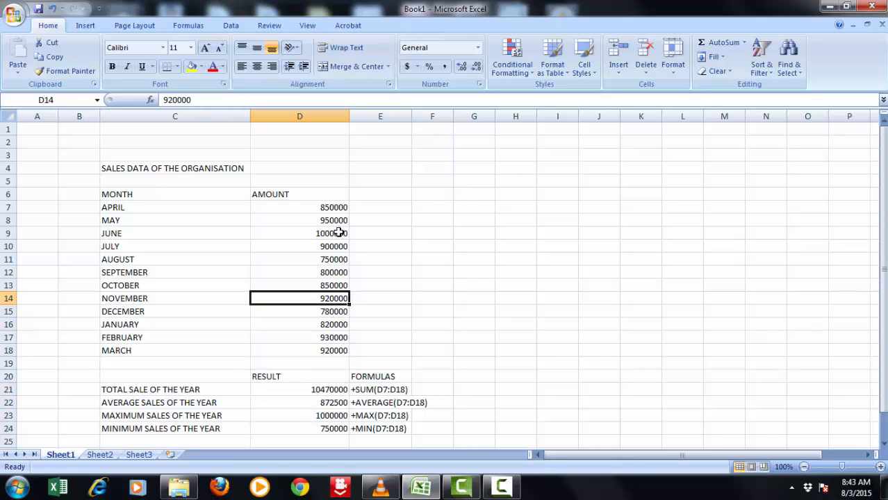
key("Up")
key("Up")
key("Right")
key("Up")
key("Up")
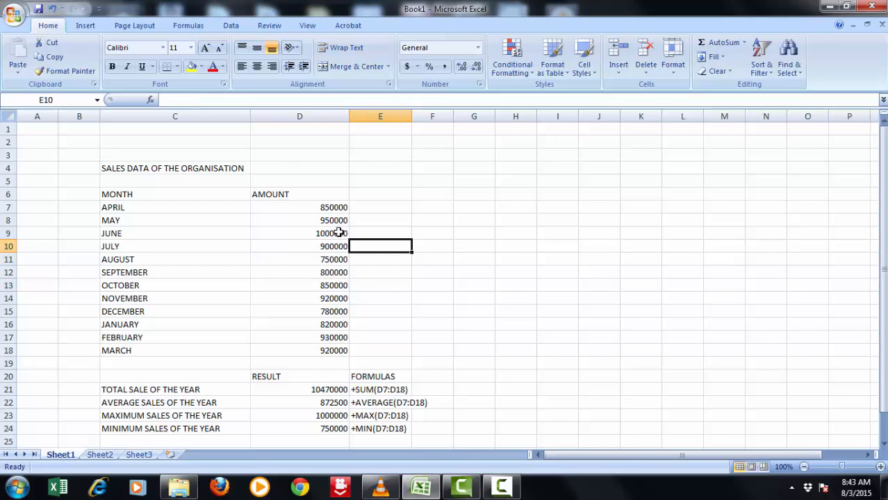
key("Left")
key("Up")
key("Up")
key("Up")
key("Right")
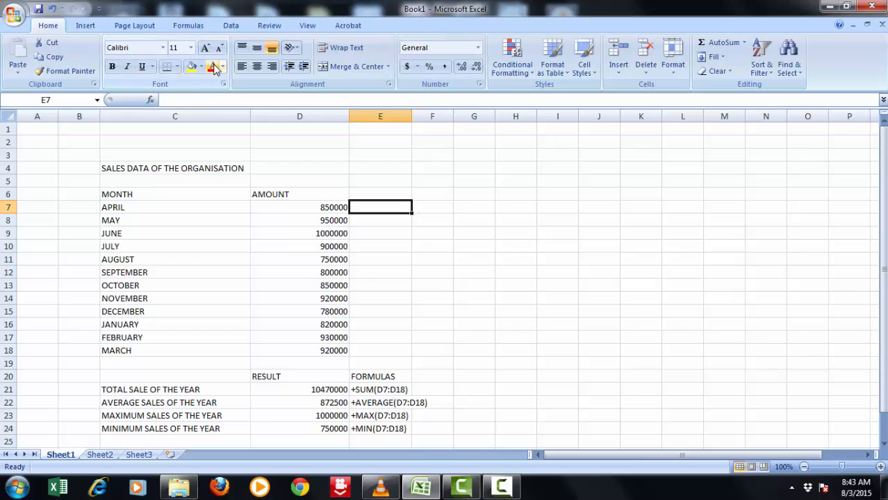
key("Right")
key("Right")
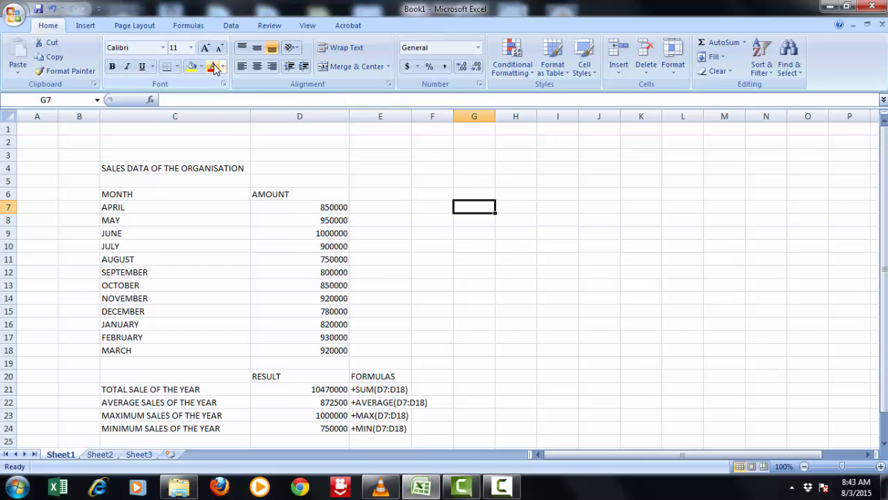
left_click(91, 28)
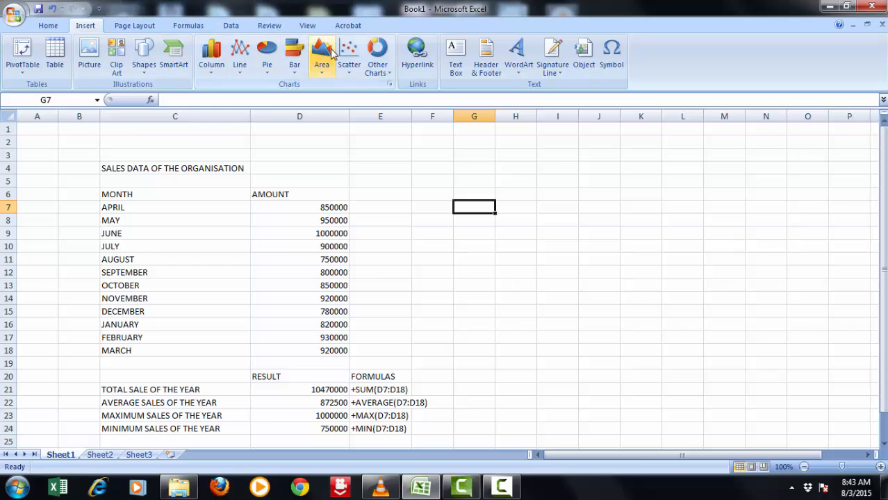
left_click(296, 65)
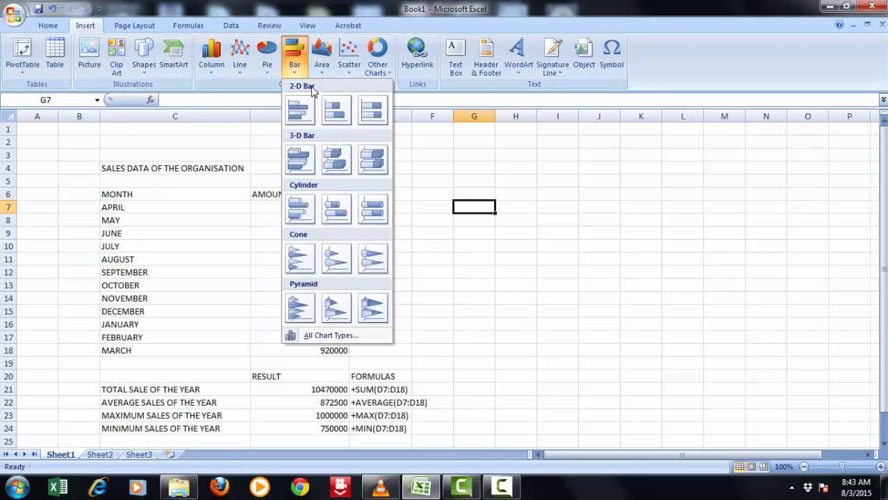
left_click(301, 108)
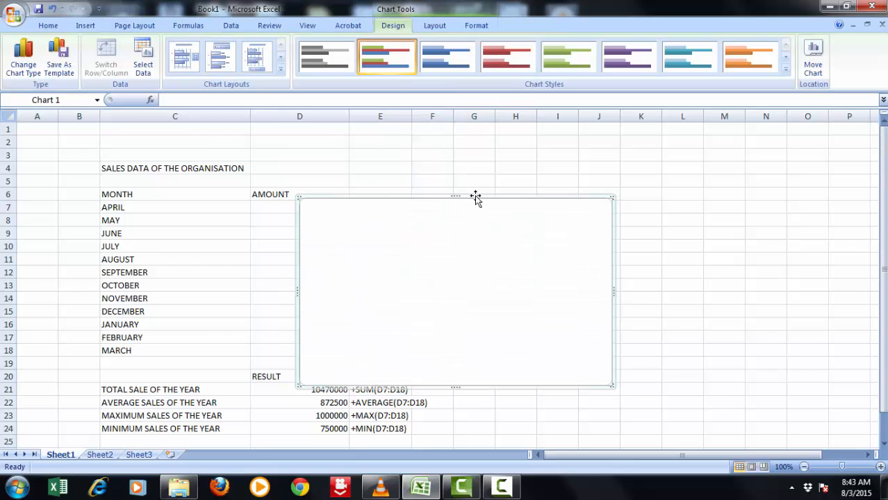
Move the empty chart clear of the amounts and set its data range to the month and amount table, C6:D18.
left_click_drag(474, 195, 548, 179)
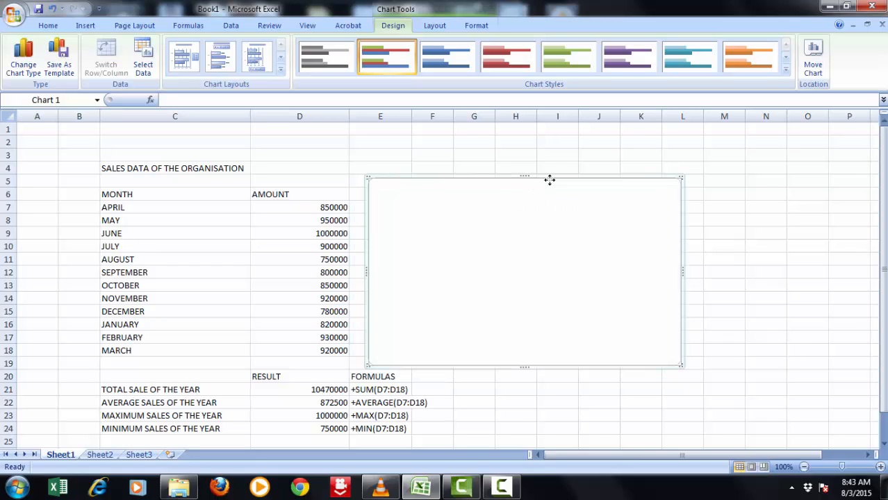
right_click(549, 228)
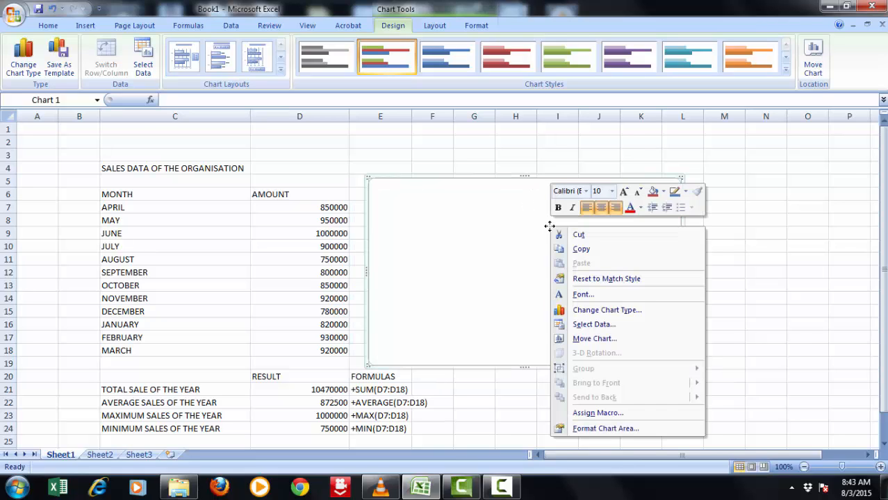
left_click(590, 325)
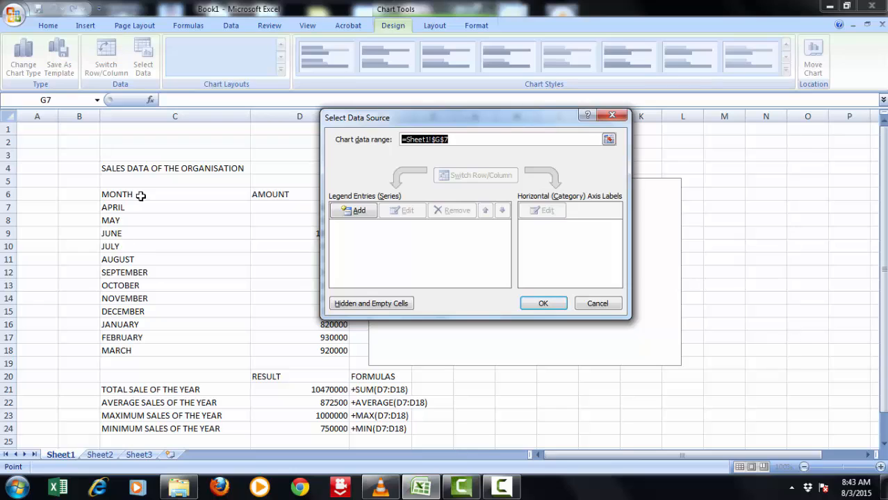
left_click_drag(140, 196, 324, 352)
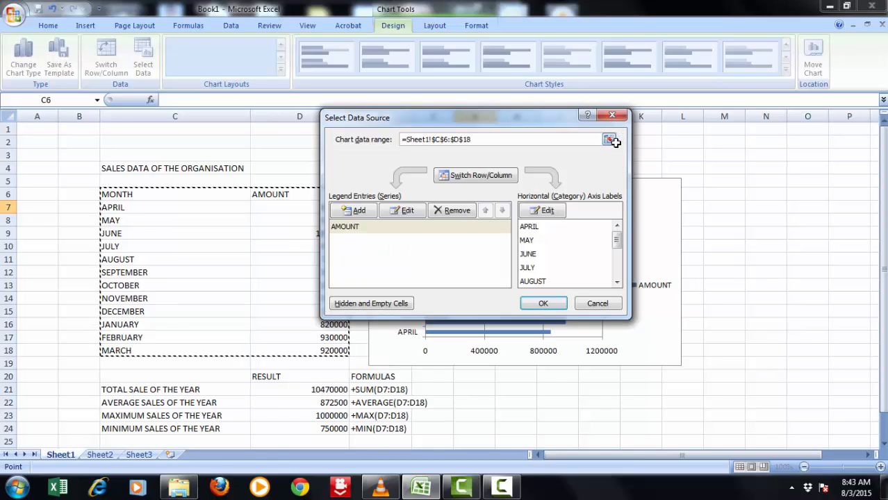
left_click(542, 303)
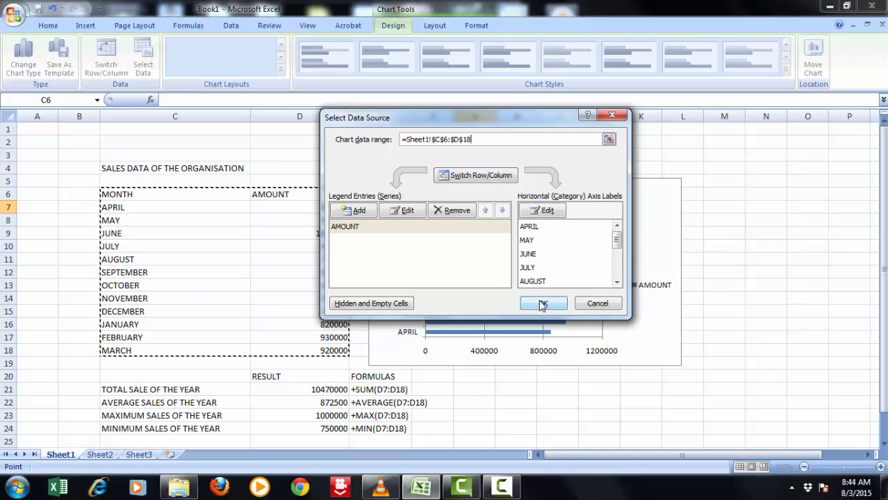
left_click(543, 303)
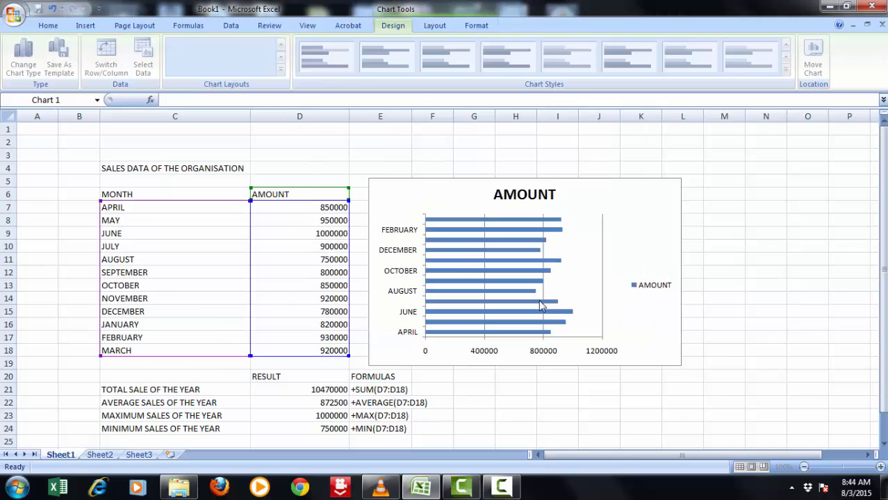
left_click(517, 249)
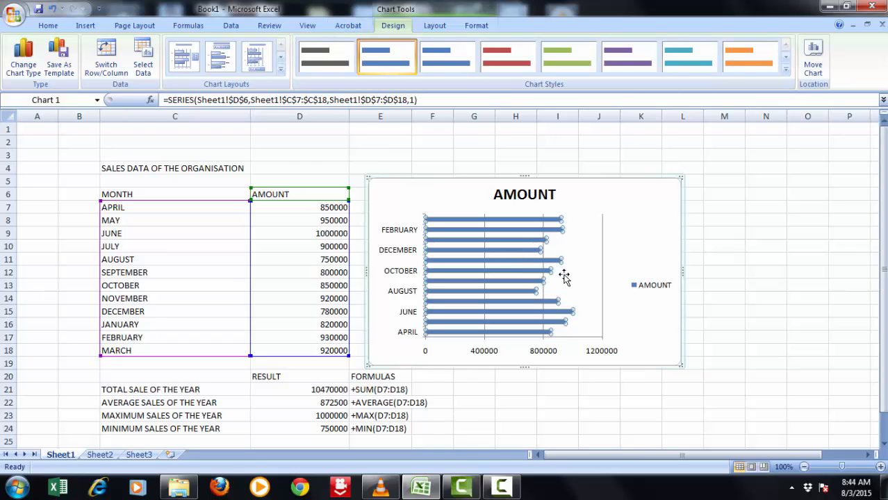
left_click(514, 281)
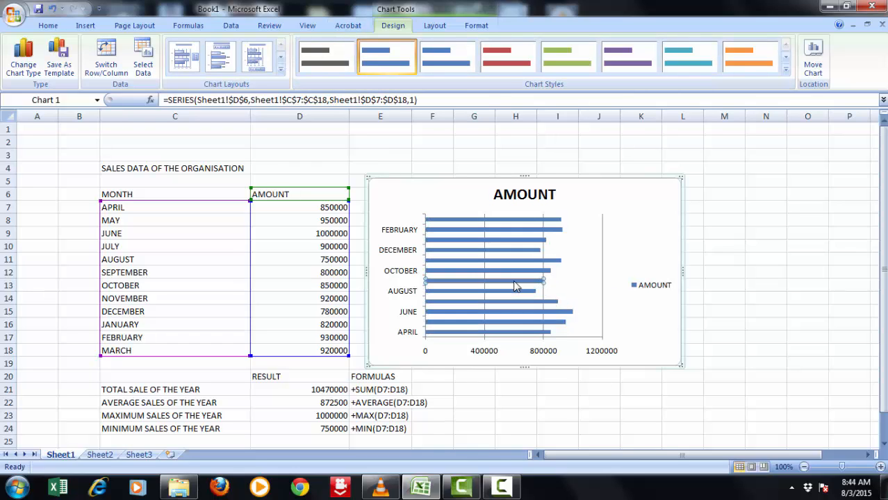
left_click(620, 211)
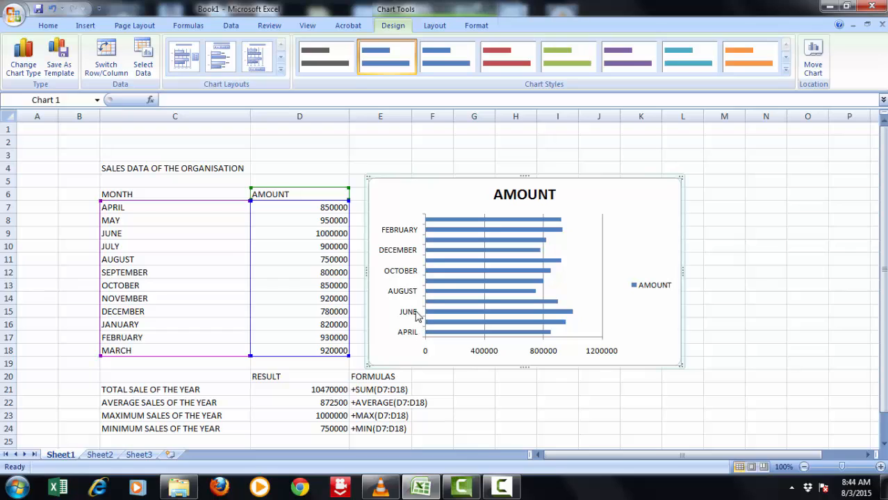
left_click(475, 274)
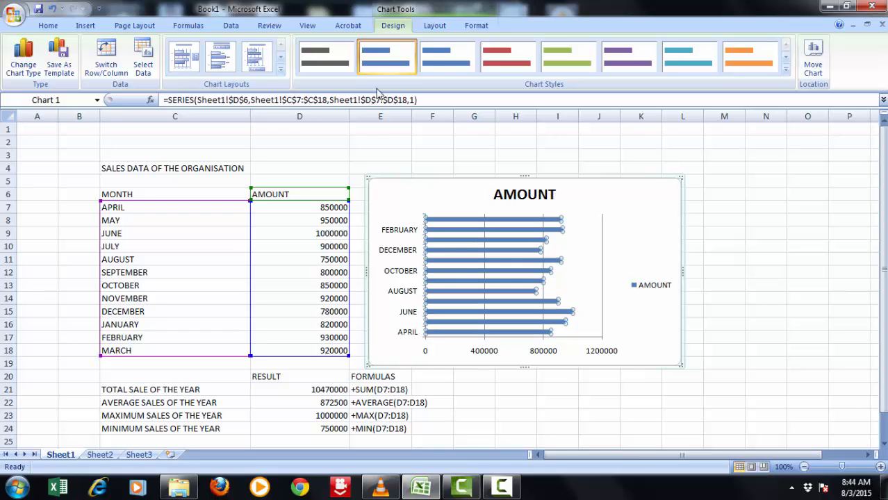
left_click(549, 259)
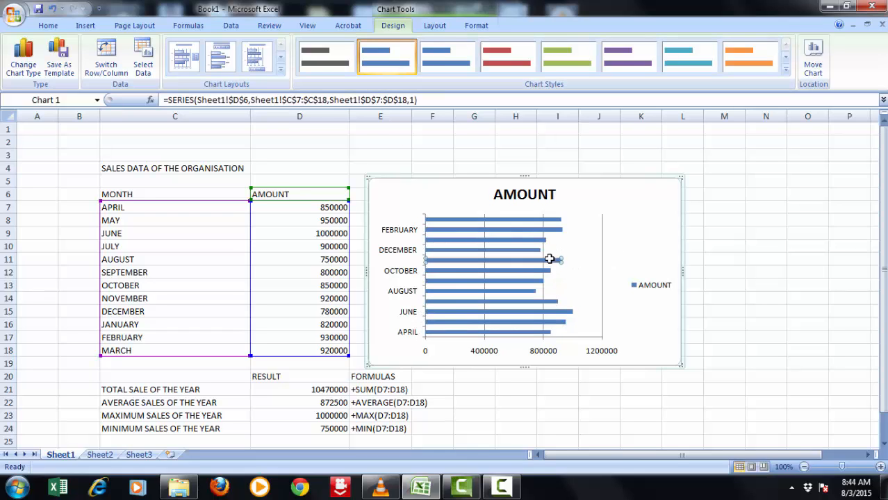
Change the sales chart from horizontal bars to a 2-D clustered column chart.
left_click(641, 178)
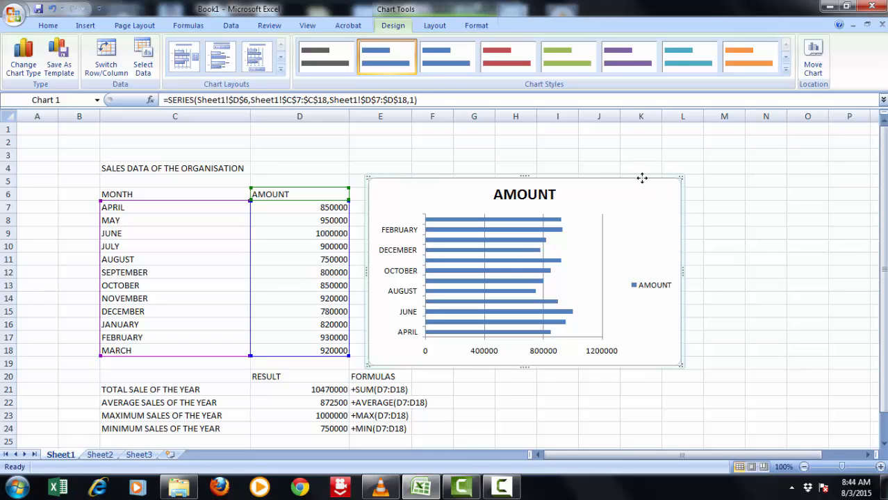
right_click(641, 178)
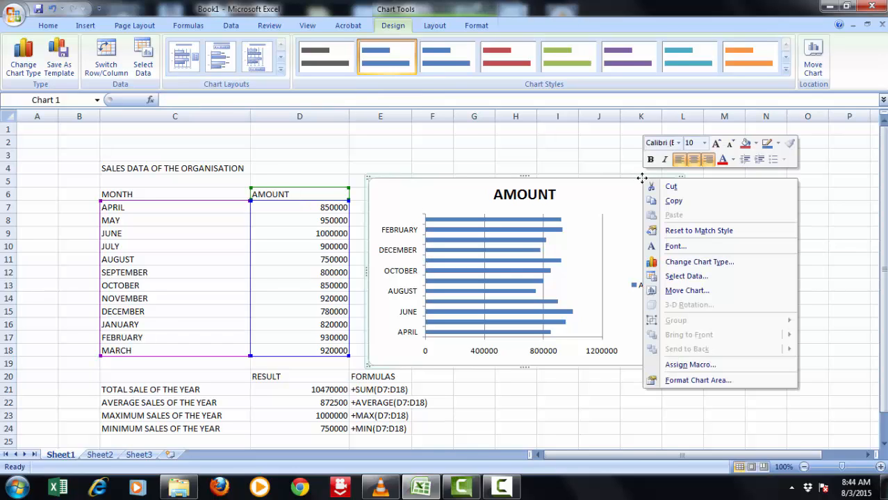
left_click(696, 263)
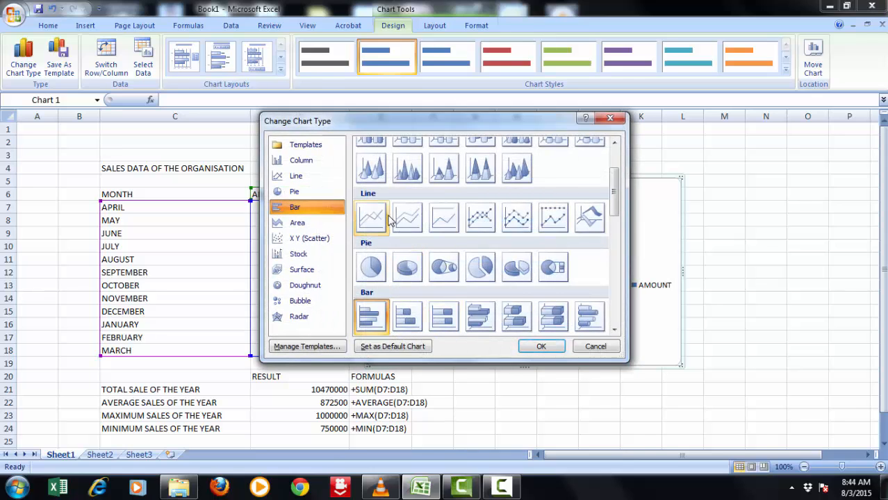
left_click(298, 161)
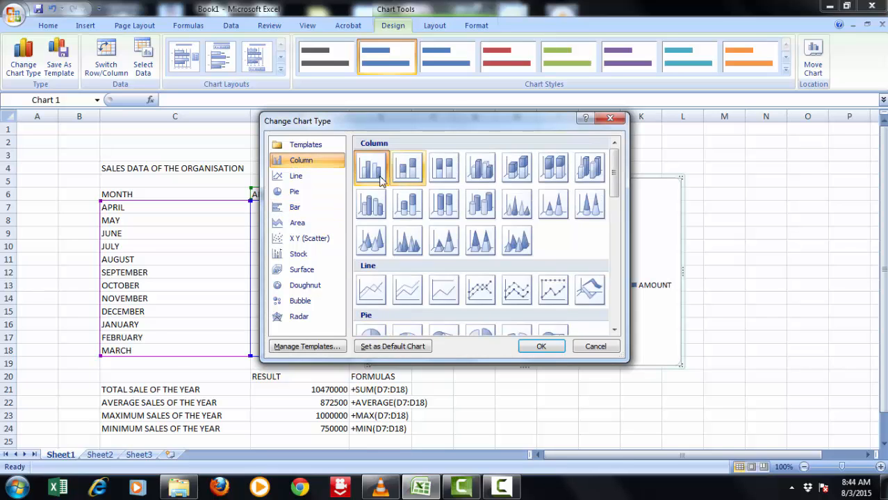
left_click(539, 346)
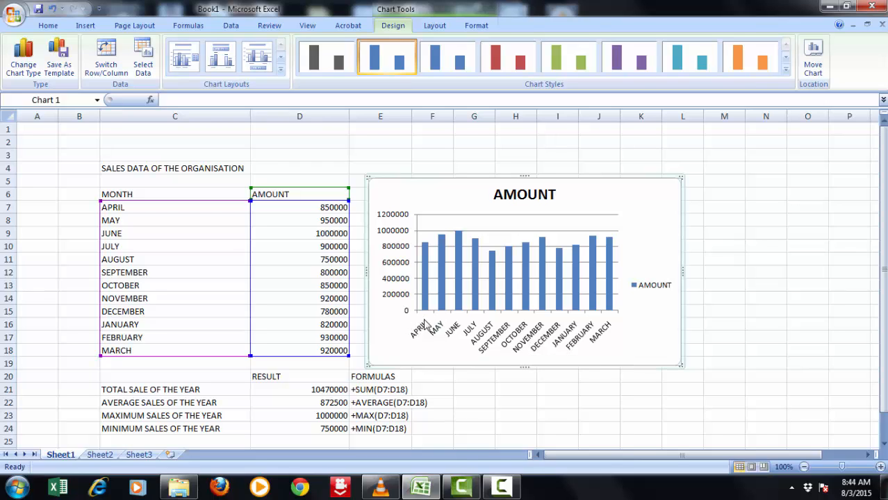
mouse_move(421, 254)
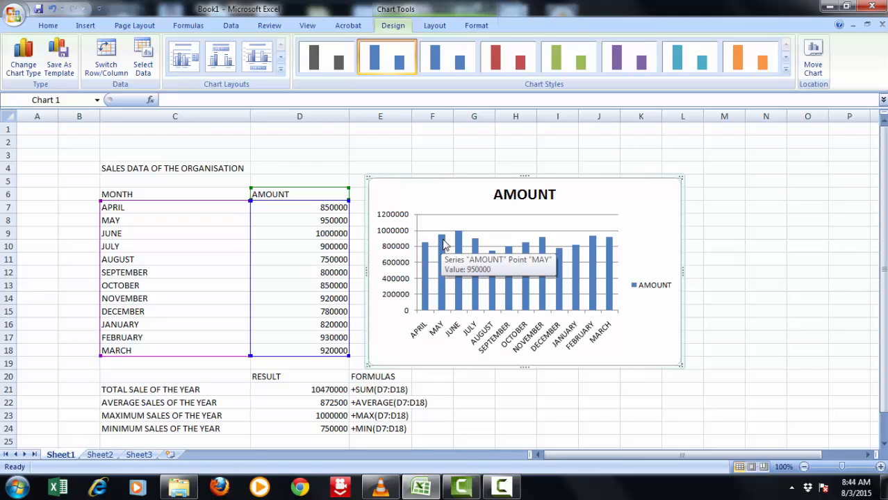
Replace the chart title with SALES.
left_click(514, 194)
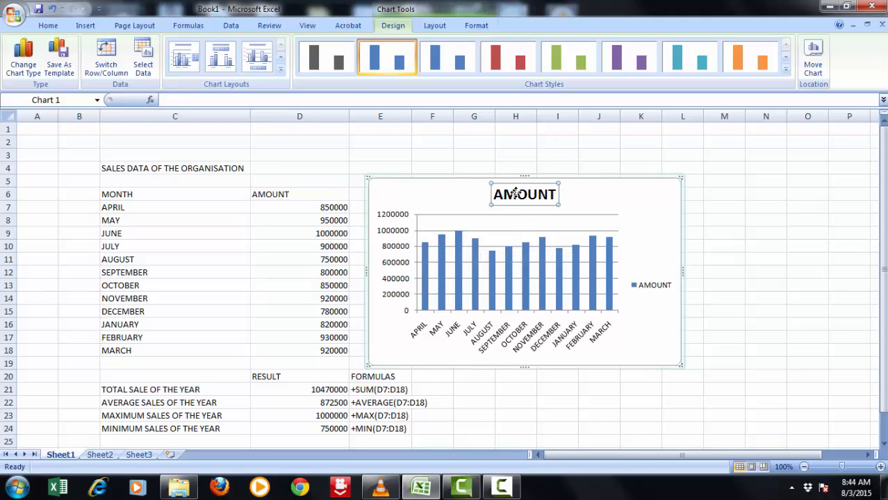
left_click(553, 192)
key("BackSpace")
key("BackSpace")
key("BackSpace")
key("BackSpace")
key("BackSpace")
key("BackSpace")
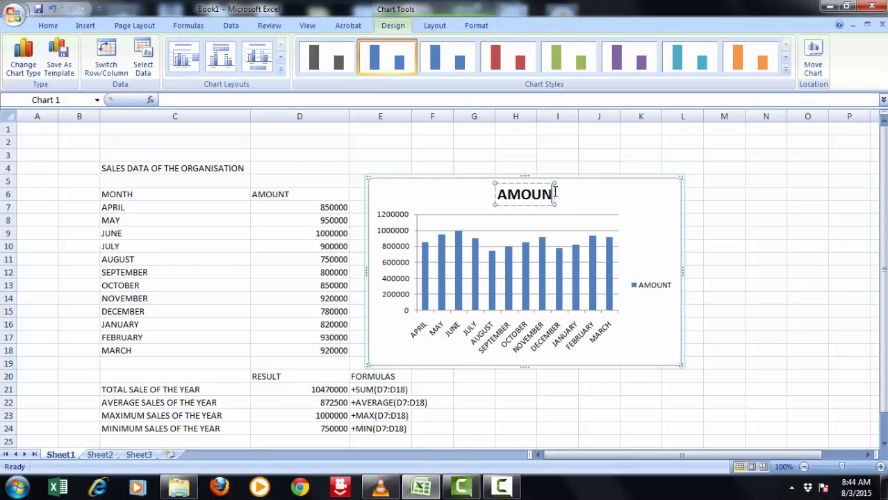
type("SALES")
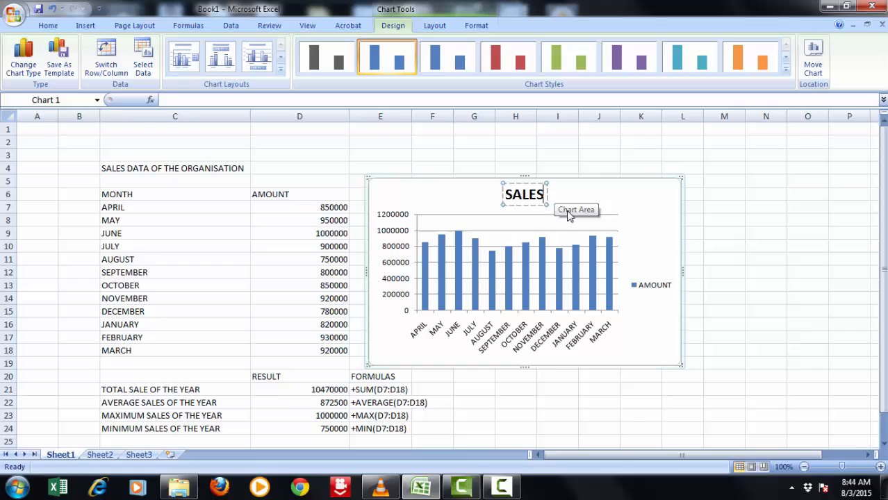
left_click(637, 333)
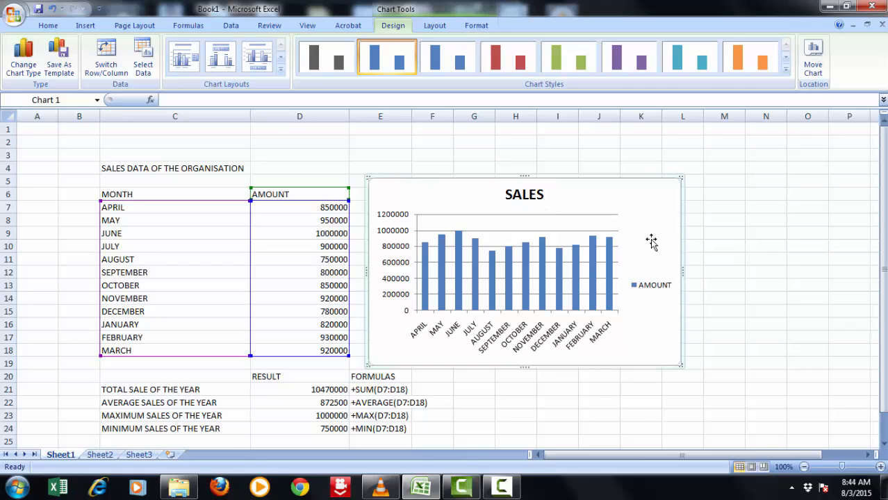
right_click(644, 218)
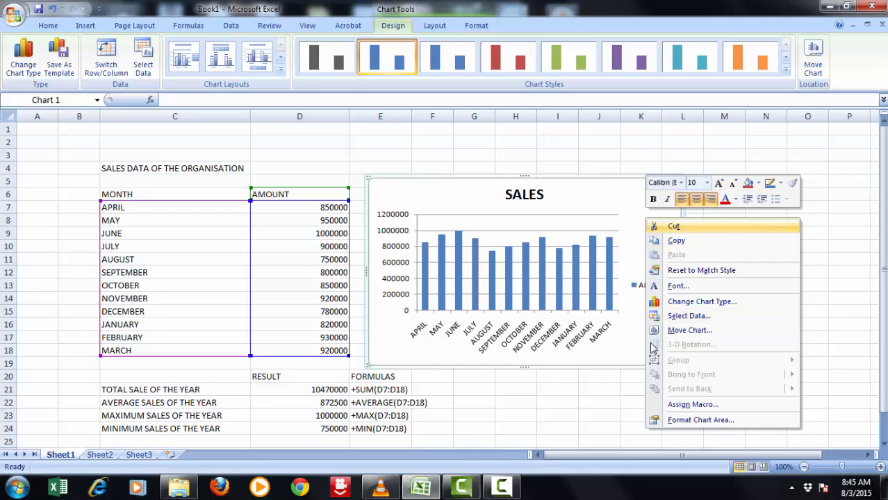
left_click(627, 364)
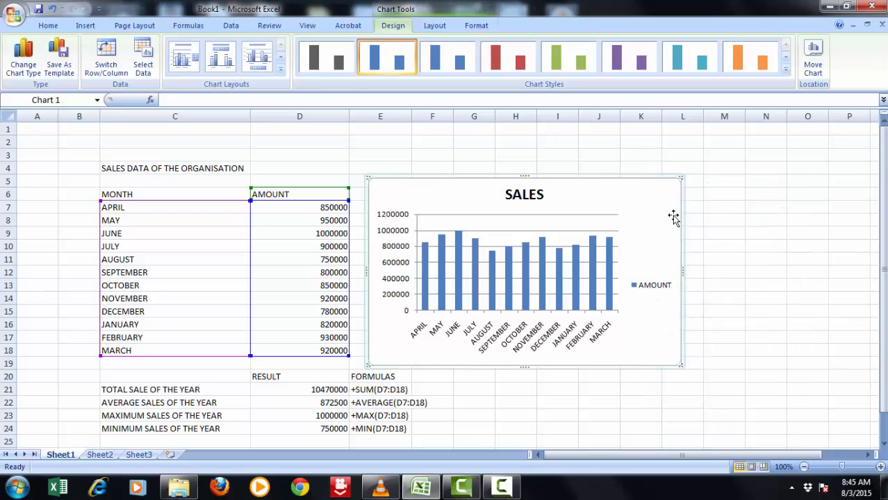
right_click(680, 205)
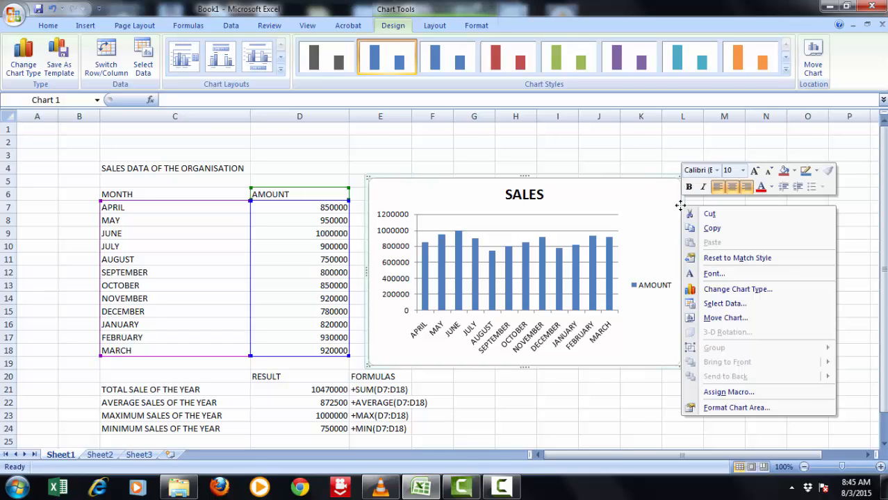
left_click(633, 186)
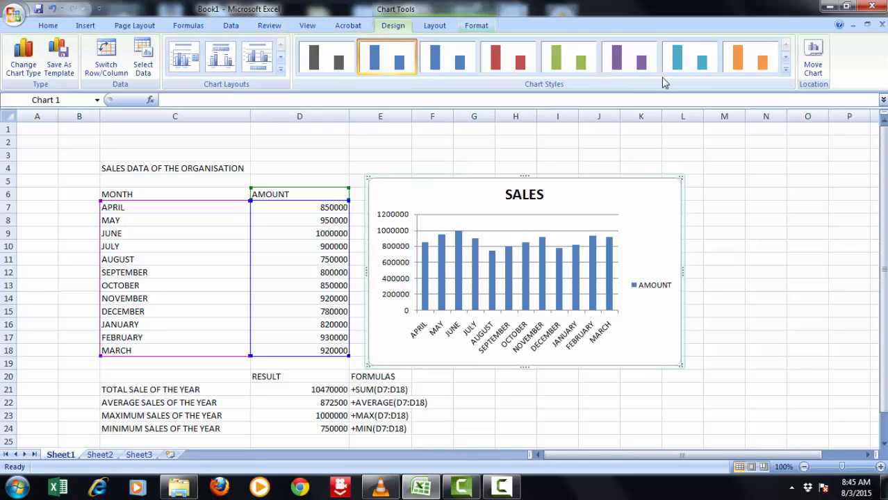
left_click(36, 61)
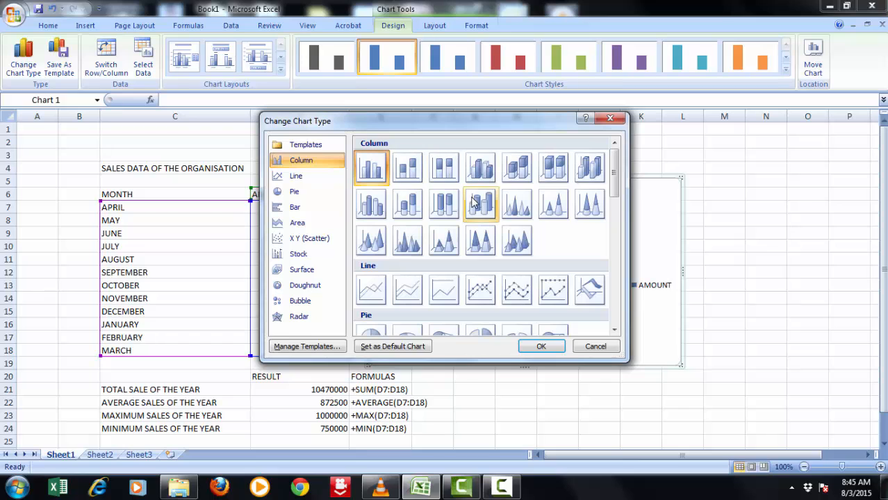
left_click(610, 120)
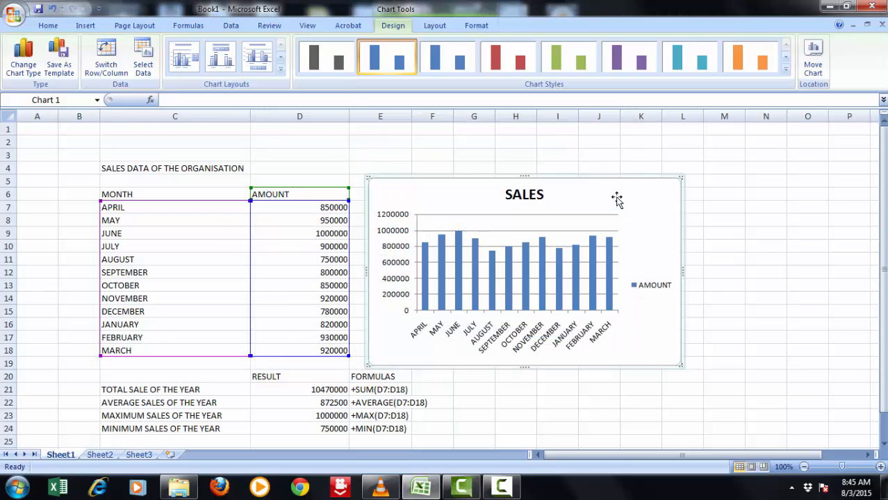
right_click(624, 180)
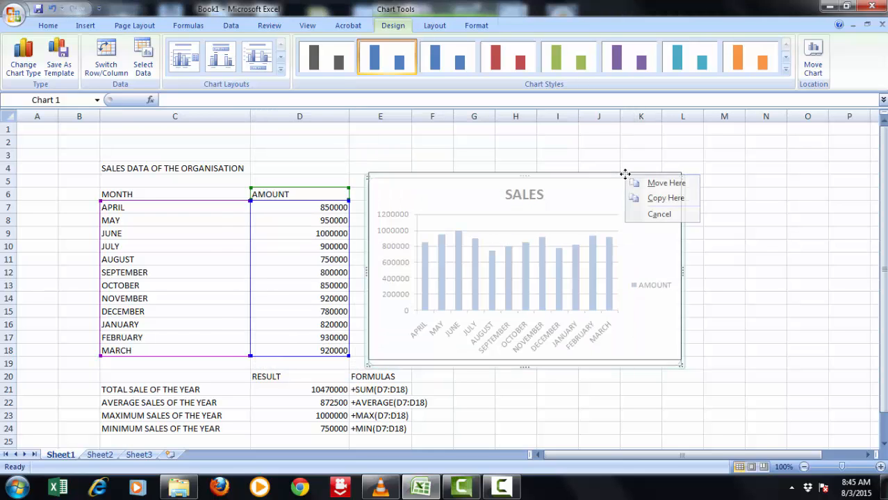
left_click(603, 174)
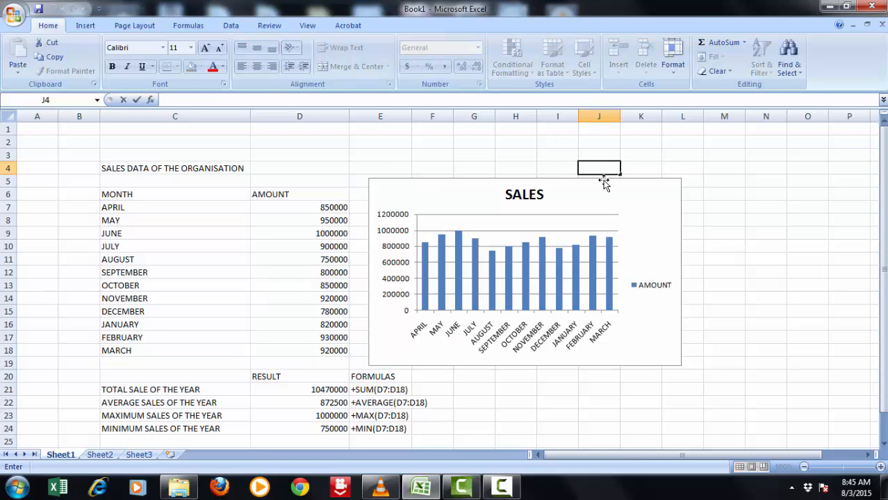
Remove the chart area's border by setting its border color to No line, and deselect the chart.
left_click(602, 182)
right_click(611, 180)
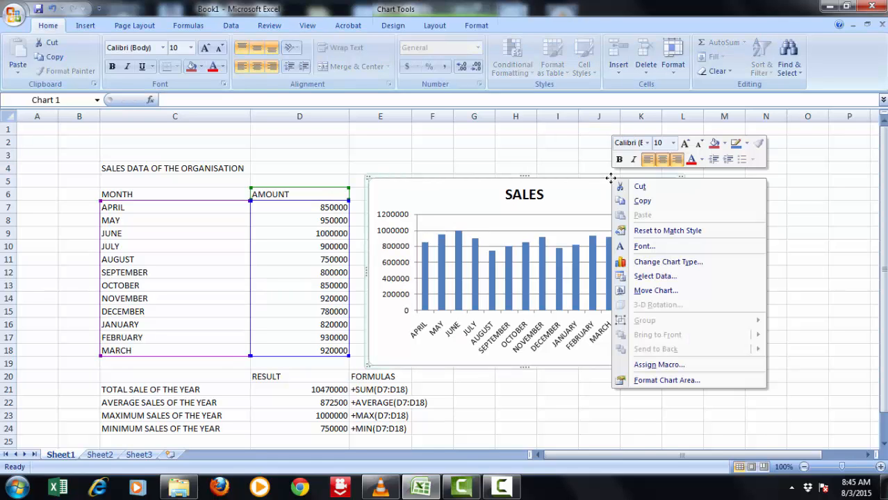
left_click(663, 381)
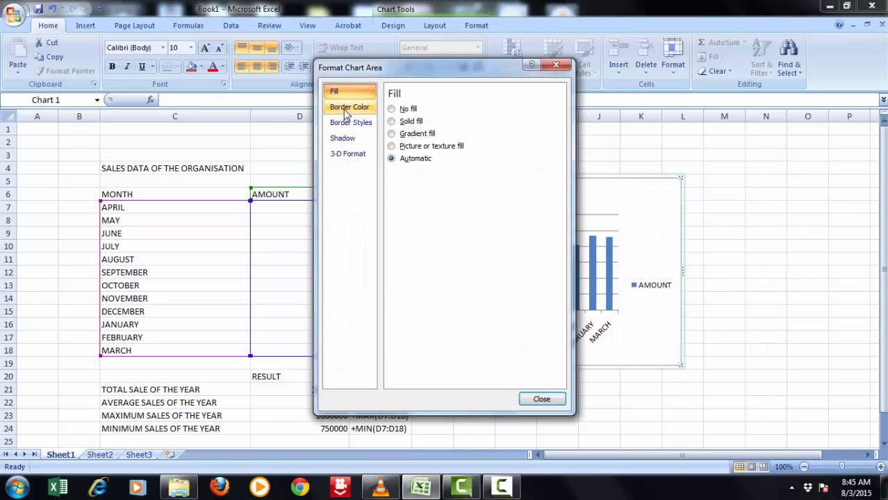
left_click(344, 111)
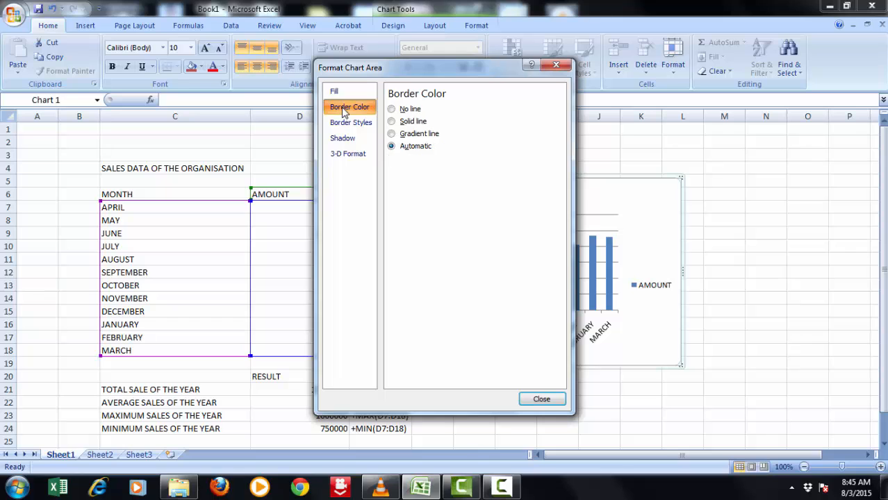
left_click(392, 110)
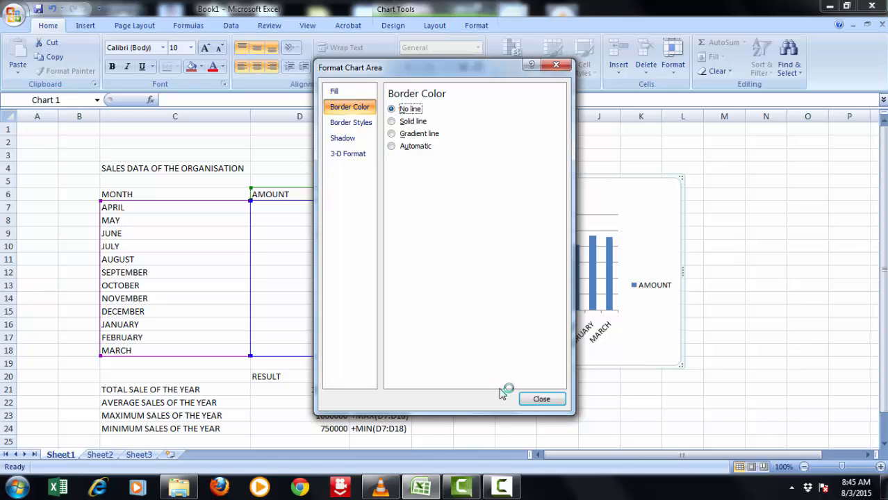
left_click(556, 400)
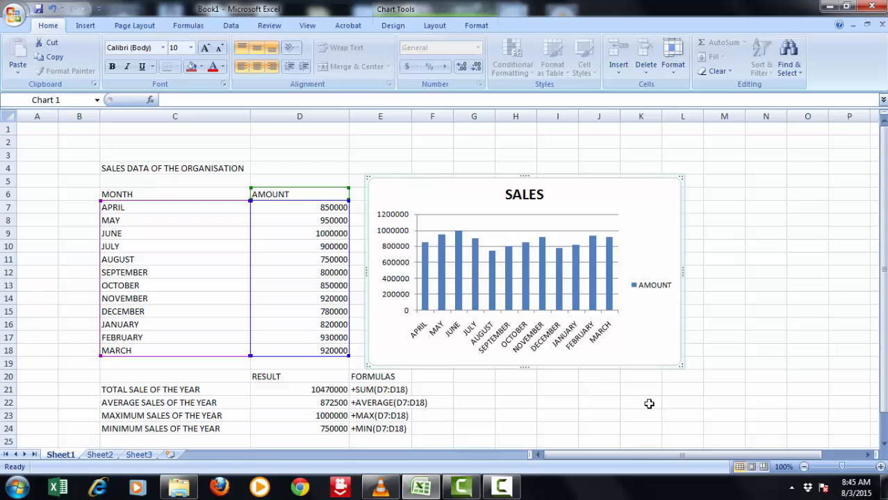
left_click(649, 403)
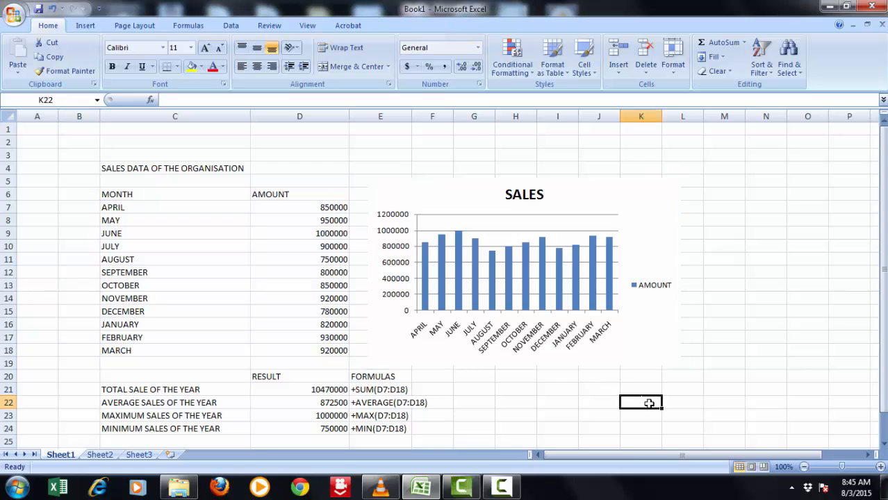
left_click(703, 188)
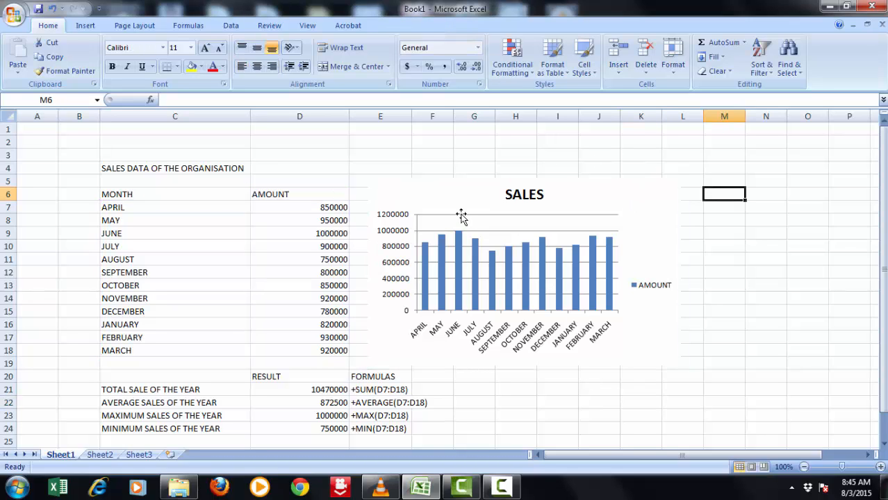
left_click(141, 273)
key("Down")
key("Down")
key("Down")
key("Down")
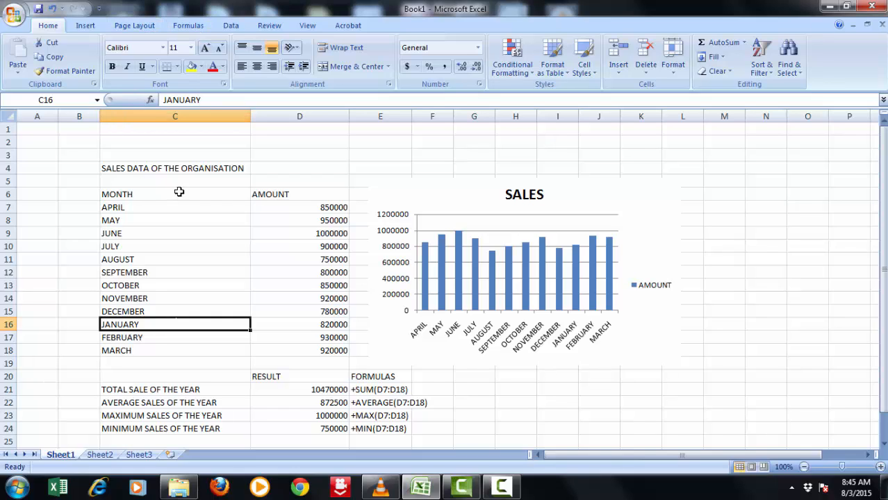
left_click_drag(322, 213, 324, 345)
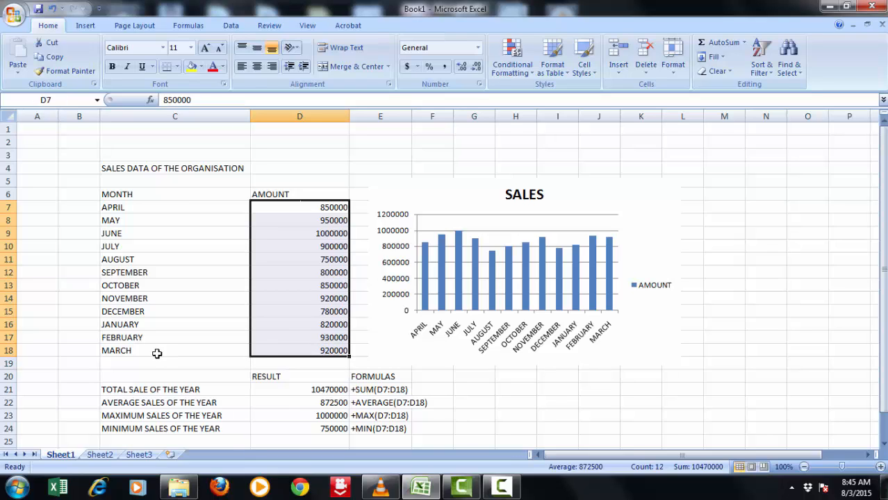
Apply all borders to the month and amount table, C6:D18.
left_click_drag(127, 194, 262, 348)
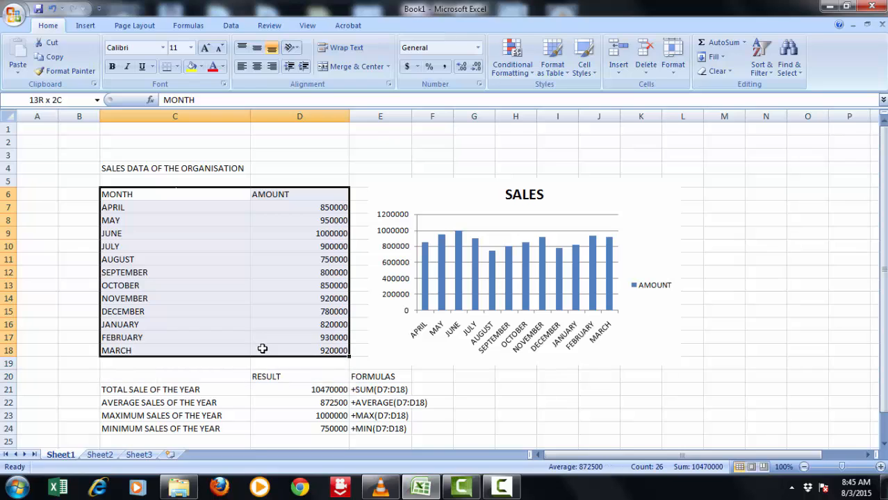
left_click(178, 68)
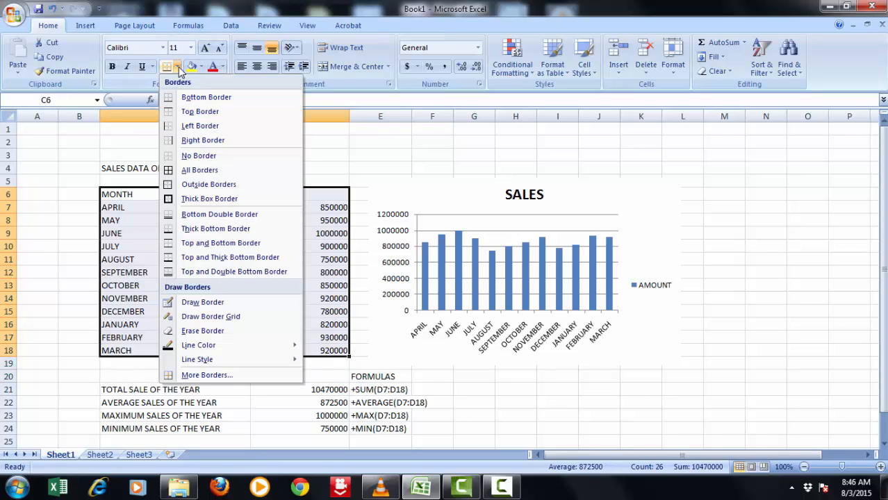
left_click(182, 171)
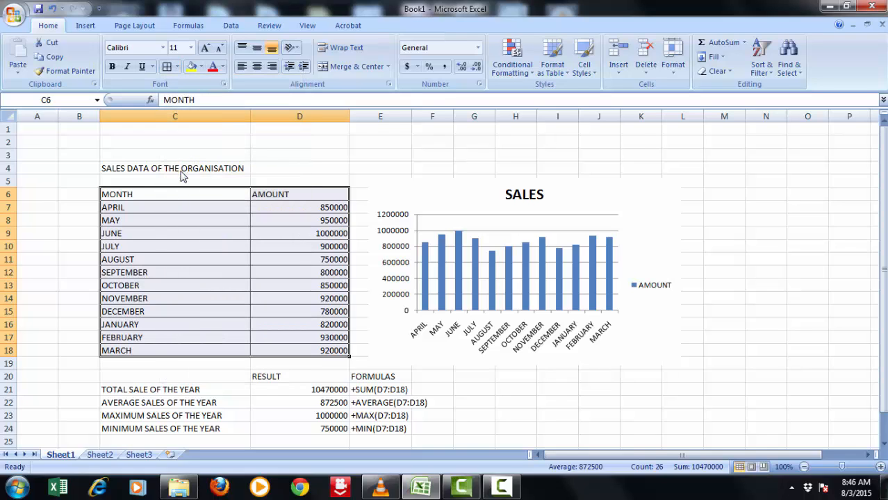
left_click(209, 312)
Apply all borders to the labels and results of the summary table, C20:D24.
left_click_drag(202, 376, 274, 422)
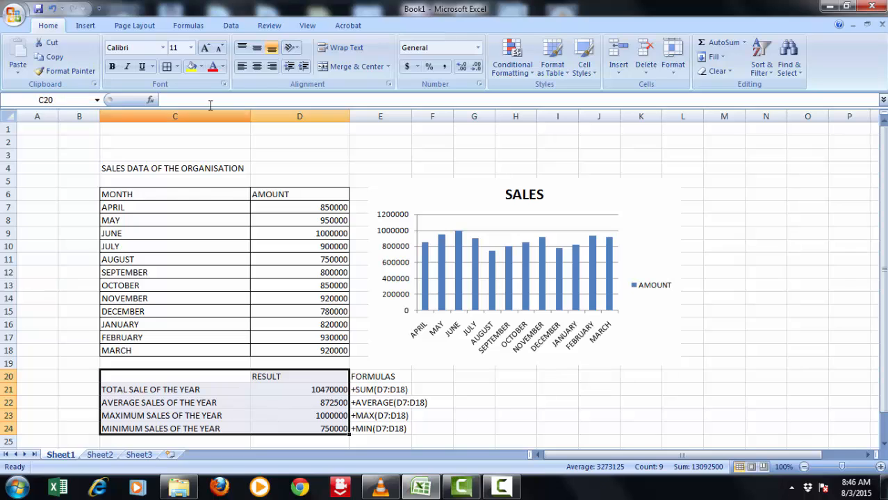
left_click(167, 67)
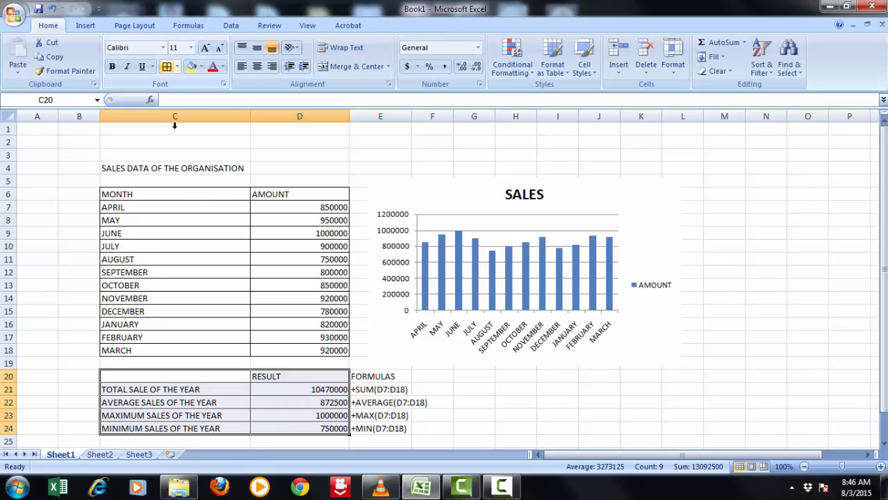
left_click(204, 209)
Merge and center the SALES DATA OF THE ORGANISATION heading across C4:D4 and align it vertically to the middle.
left_click(193, 170)
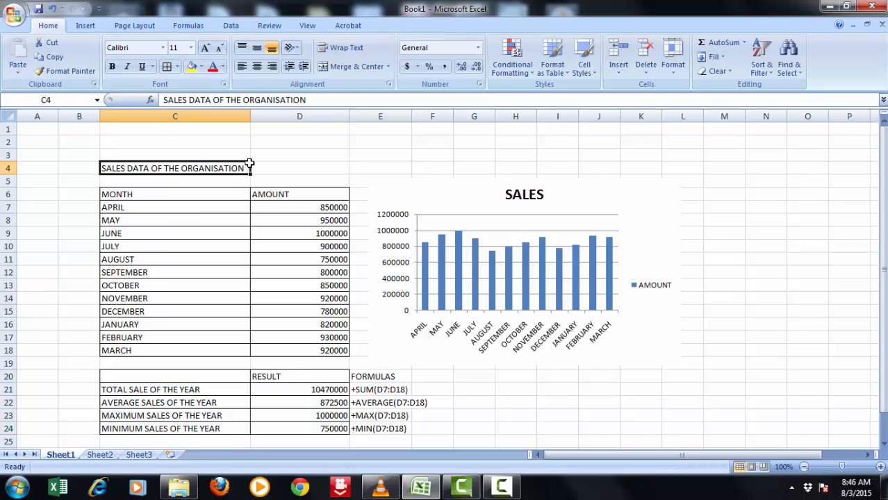
left_click_drag(248, 164, 254, 167)
left_click(354, 66)
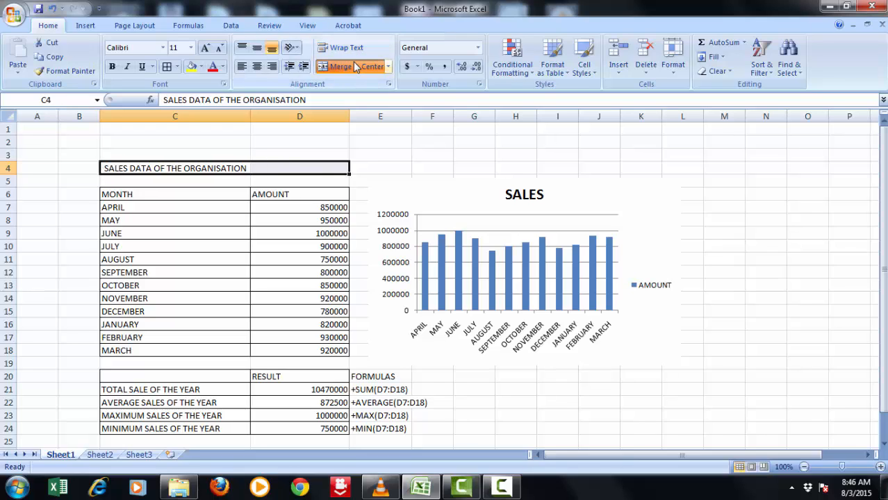
left_click(258, 48)
left_click(248, 224)
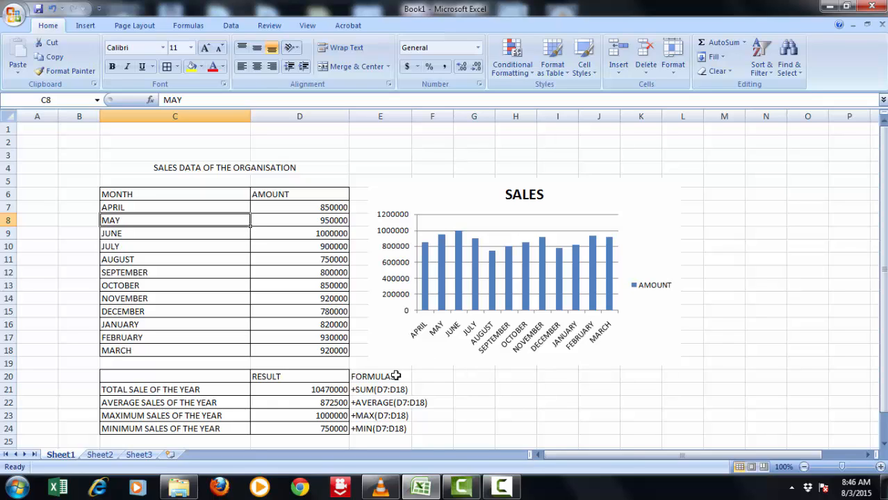
left_click_drag(394, 375, 395, 416)
left_click(395, 415)
key("Up")
key("Up")
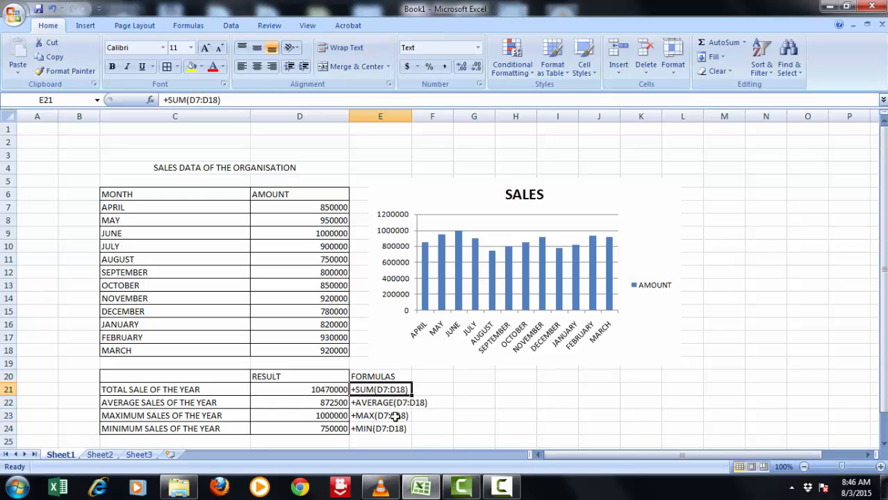
left_click(307, 245)
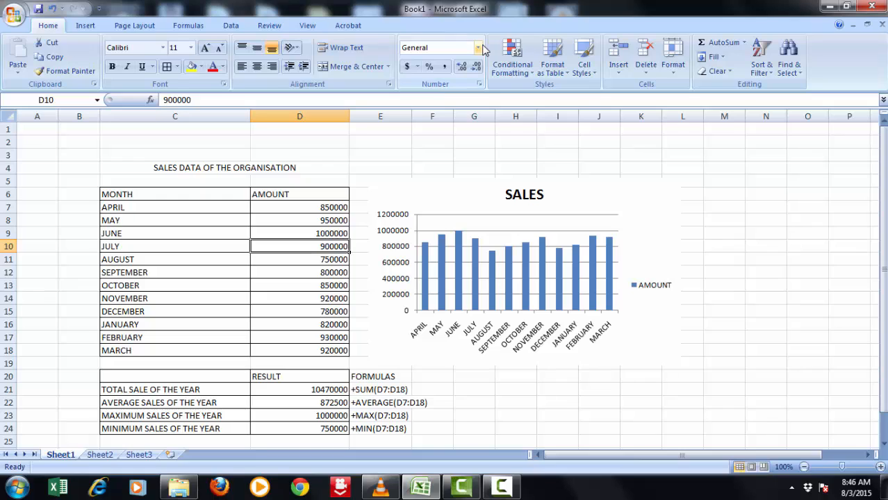
Apply all borders to the FORMULAS column of the summary table, E20:E24.
left_click_drag(379, 377, 379, 429)
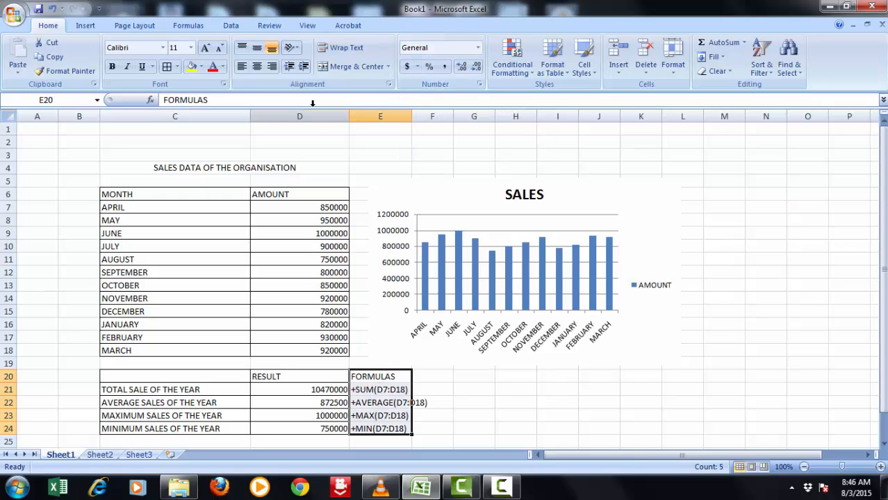
left_click(167, 68)
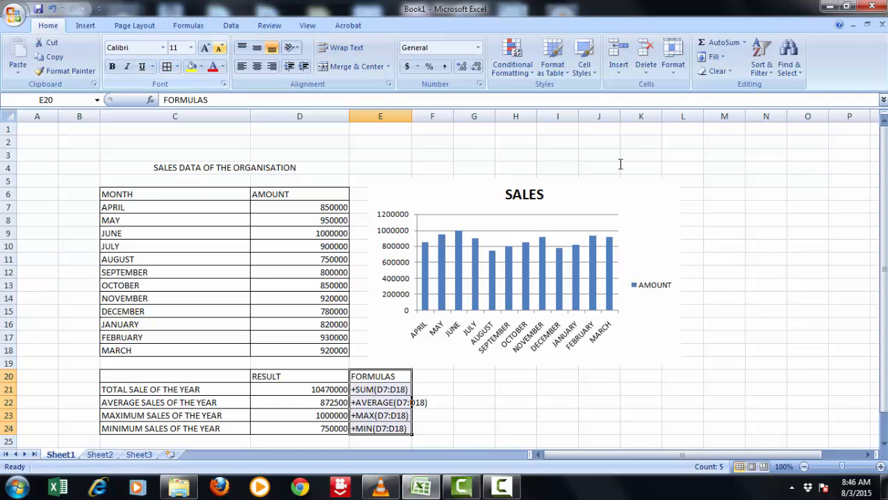
left_click(640, 424)
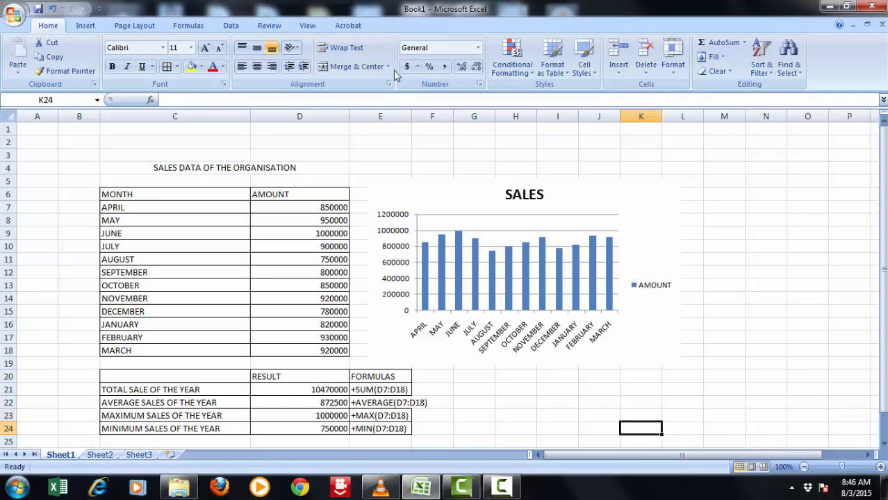
Hide the worksheet's gridlines.
left_click(397, 155)
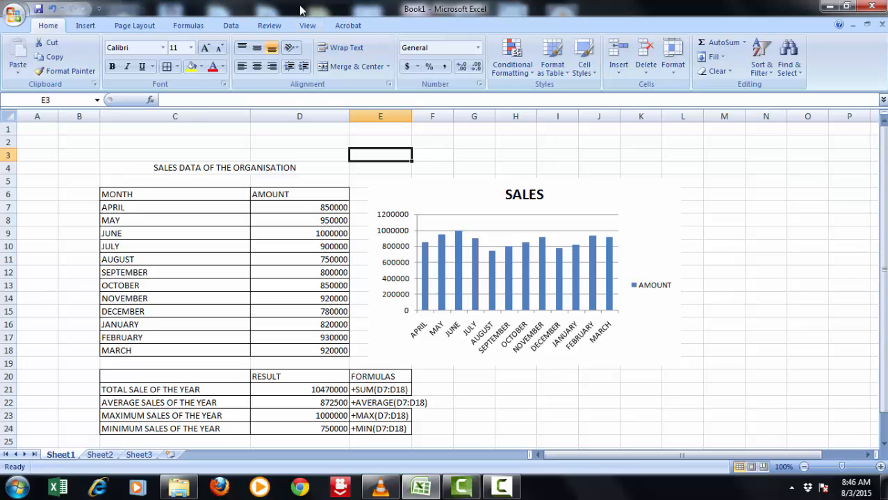
left_click(306, 26)
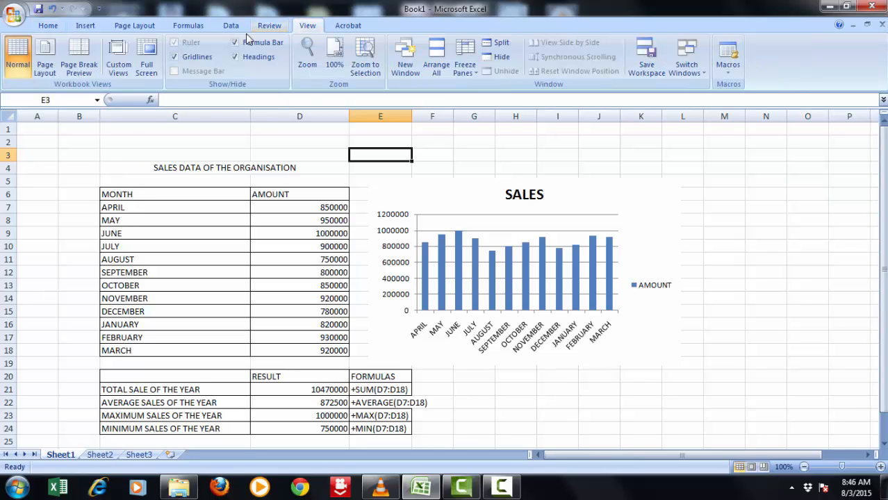
left_click(174, 58)
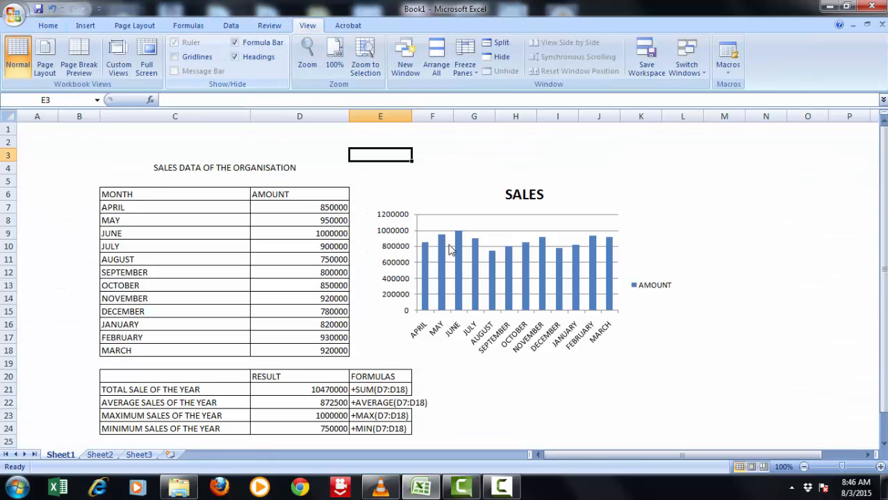
left_click(708, 256)
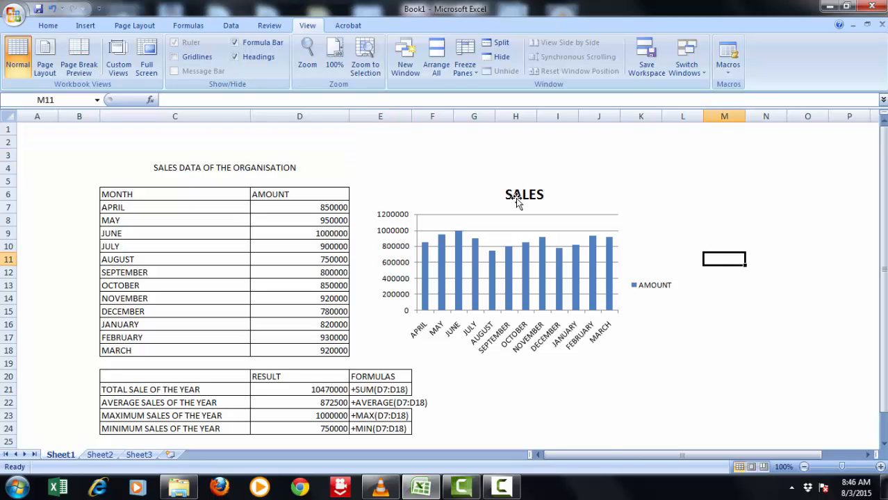
Make the merged SALES DATA OF THE ORGANISATION heading bold and italic.
left_click(181, 167)
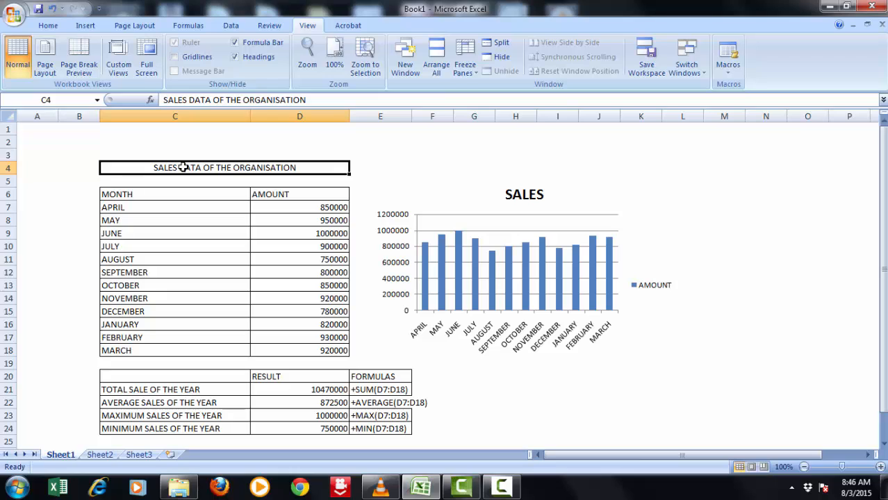
key("ctrl+b")
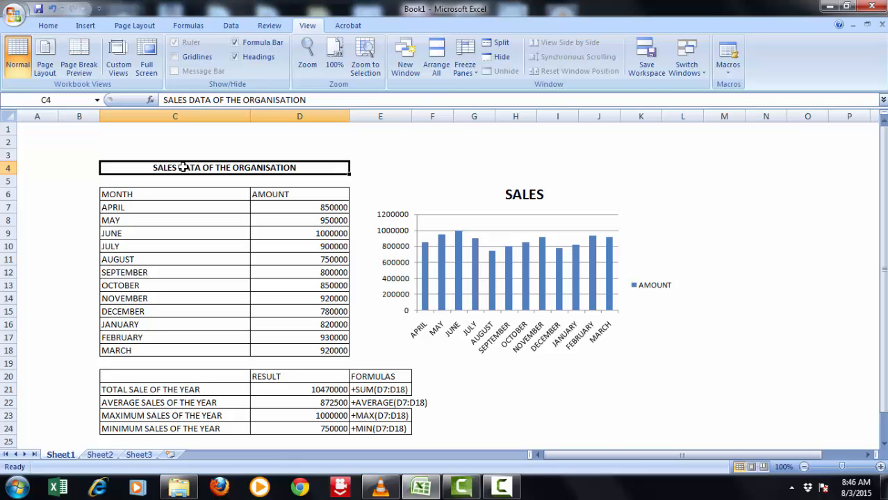
left_click(48, 25)
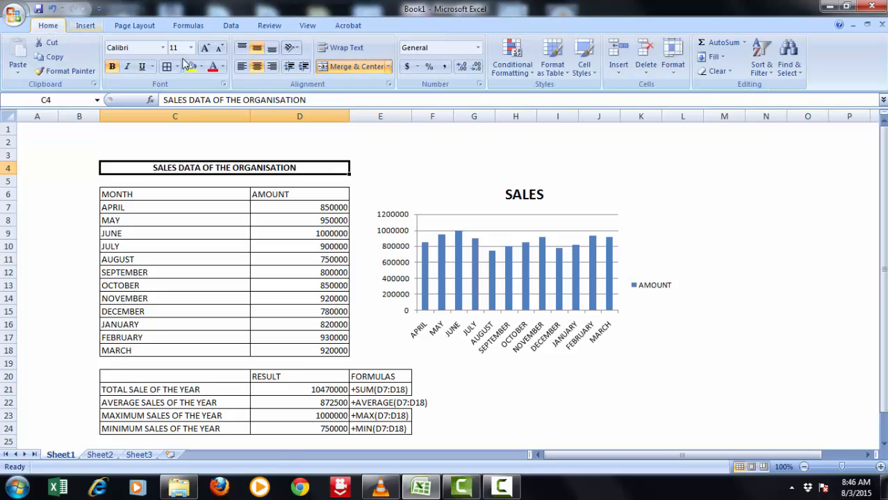
left_click(129, 68)
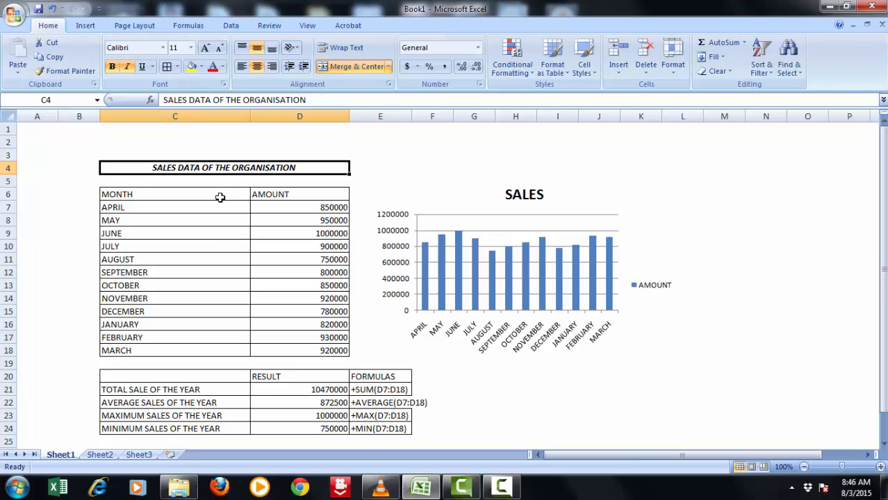
left_click(222, 230)
key("Down")
key("Down")
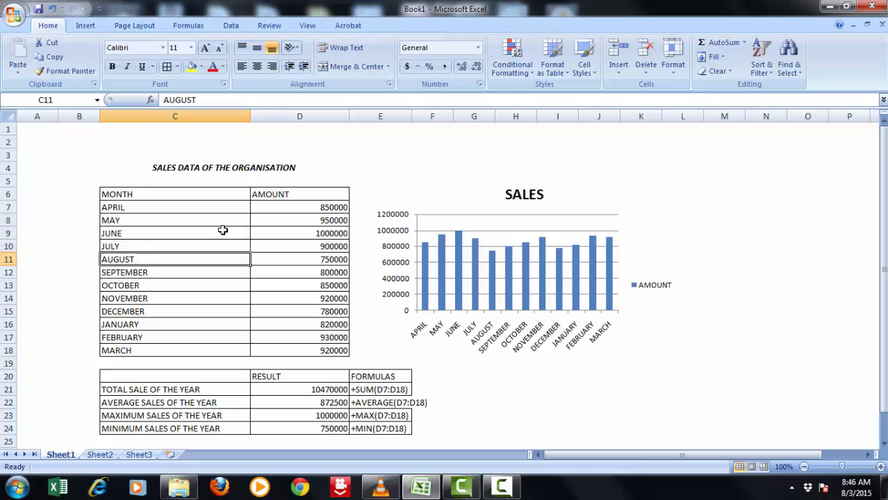
key("Down")
key("Down")
key("Down")
key("Down")
key("Down")
key("Down")
key("Down")
key("Down")
key("Down")
key("Down")
key("Down")
key("Down")
key("Down")
key("Down")
key("Down")
key("Up")
key("Up")
key("Up")
key("Up")
key("Up")
key("Up")
key("Up")
key("Up")
key("Up")
key("Up")
key("Up")
key("Up")
key("Up")
key("Up")
key("Up")
key("Up")
key("Up")
key("Up")
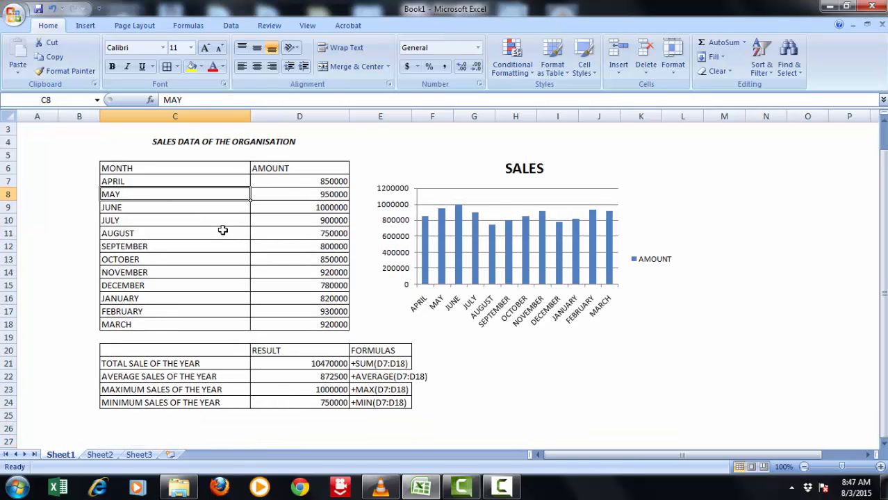
key("Up")
key("Up")
key("Up")
key("Up")
key("Up")
key("Up")
key("Up")
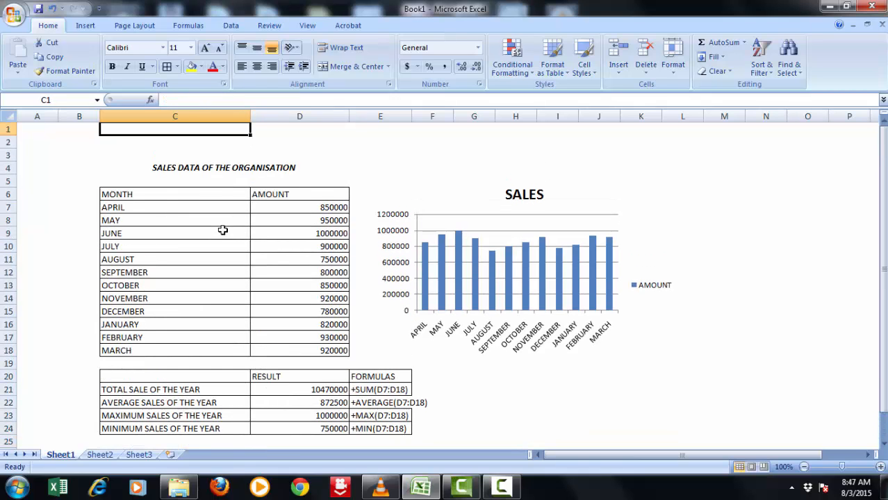
key("Right")
key("Right")
key("Left")
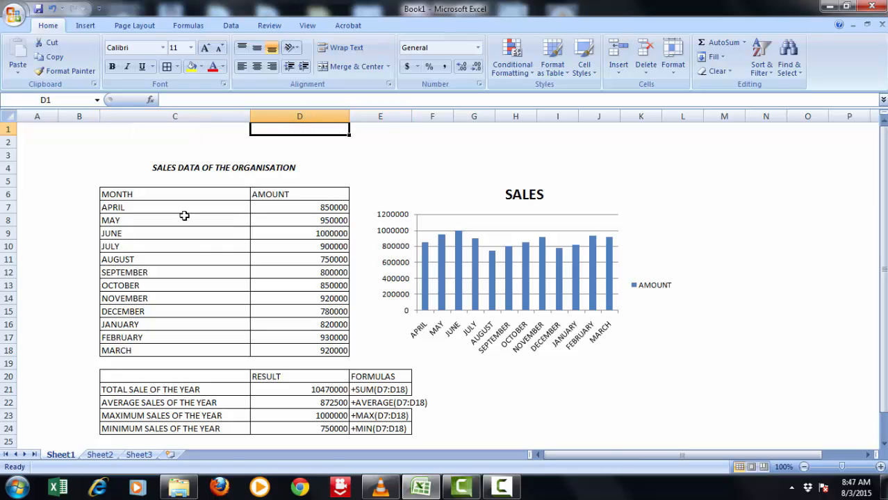
left_click(245, 139)
key("Right")
key("Right")
key("Right")
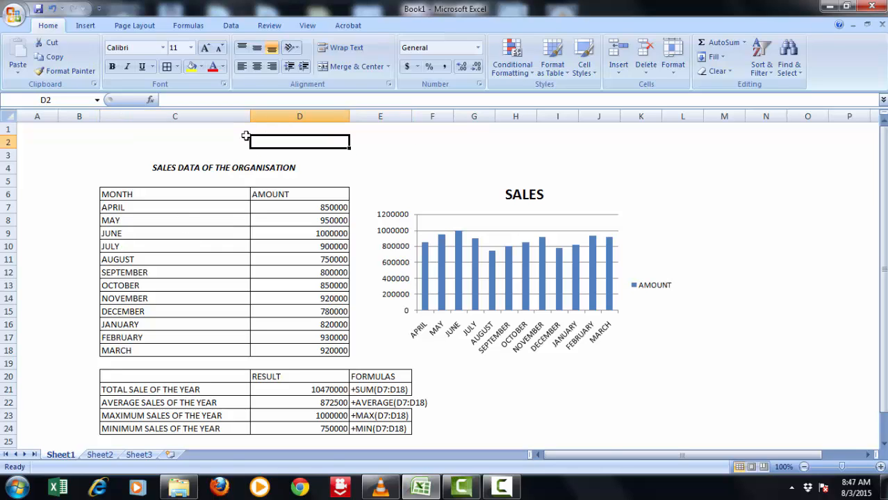
key("Left")
key("Left")
key("Right")
key("Left")
key("Right")
key("Left")
key("Right")
key("Right")
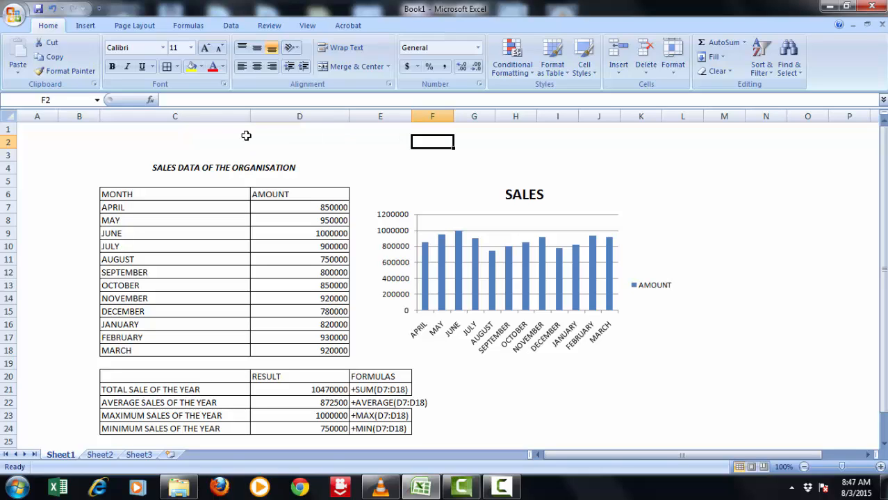
key("Left")
key("Left")
key("Right")
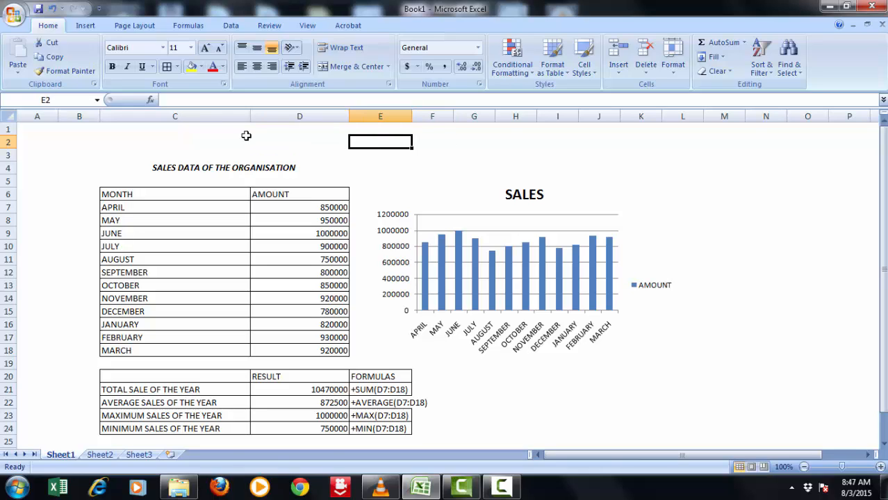